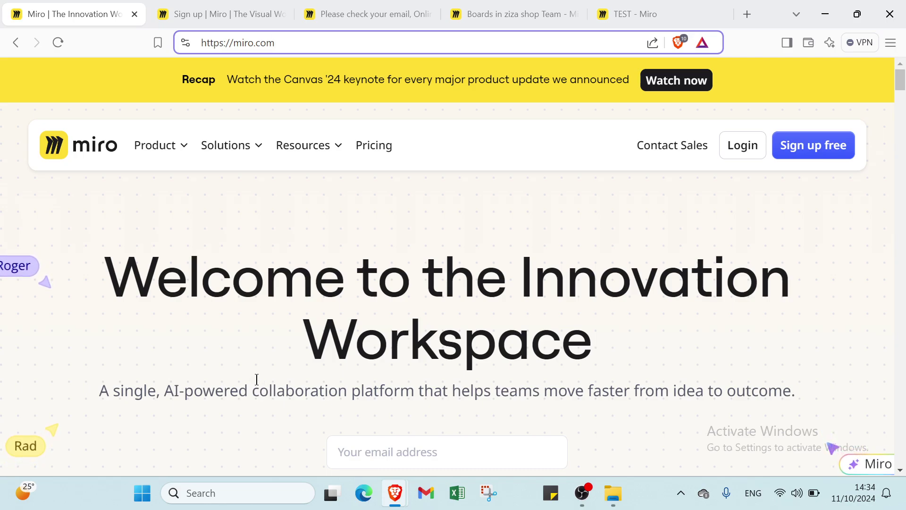
Look over the Miro homepage, including its web address, email sign-up form and introductory video
scroll(287, 284, down, 2)
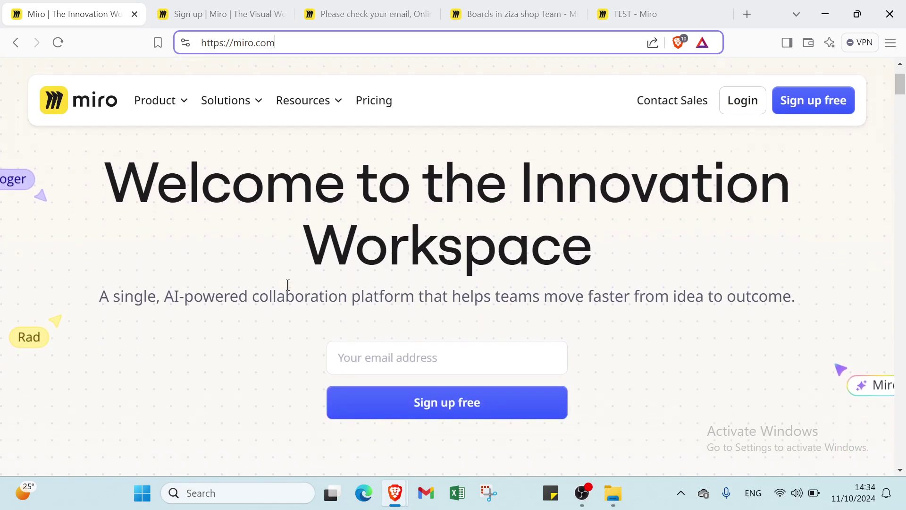
scroll(289, 285, up, 2)
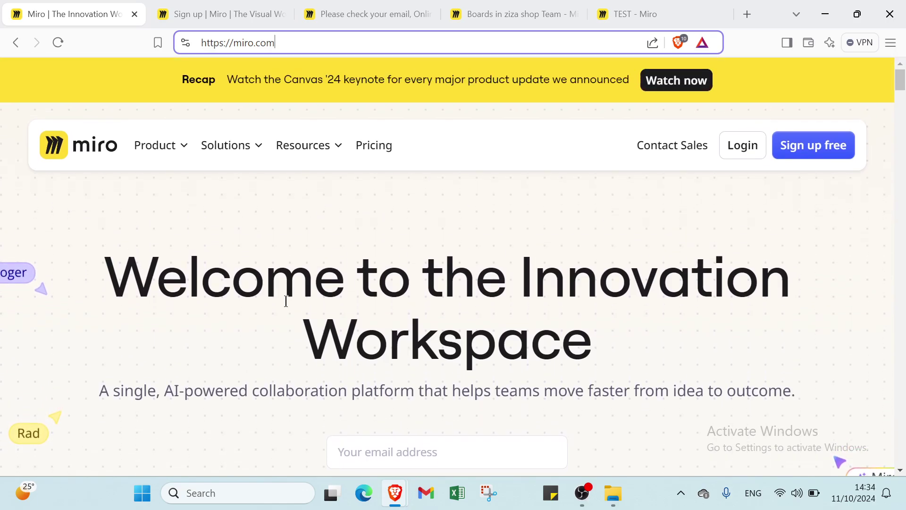
drag(286, 43, 155, 71)
click(233, 188)
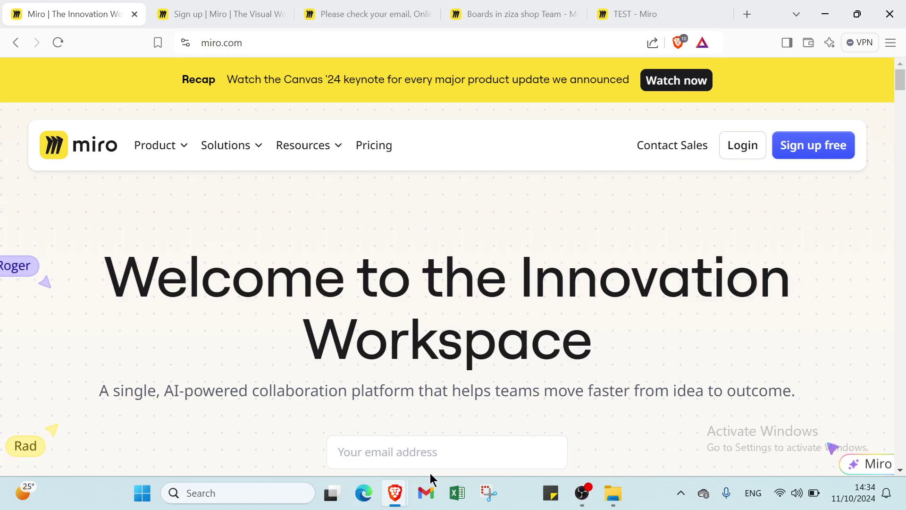
scroll(298, 363, down, 2)
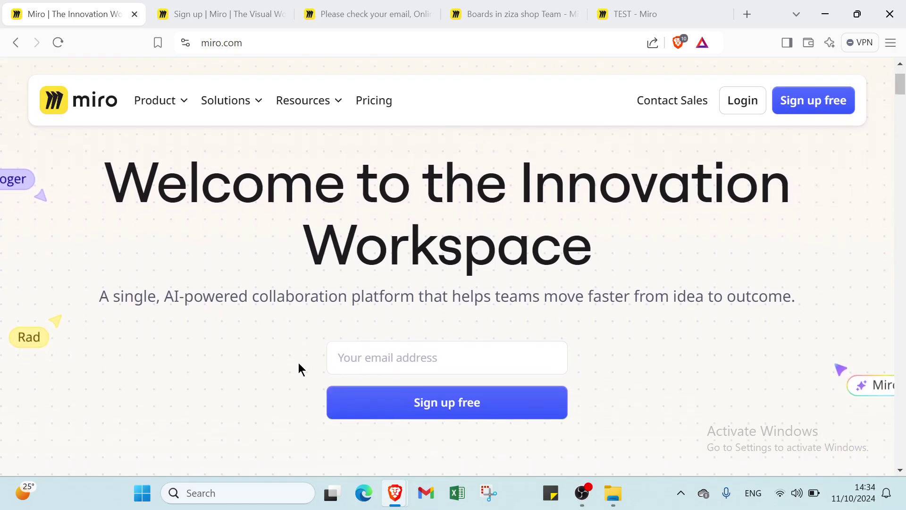
scroll(298, 362, down, 4)
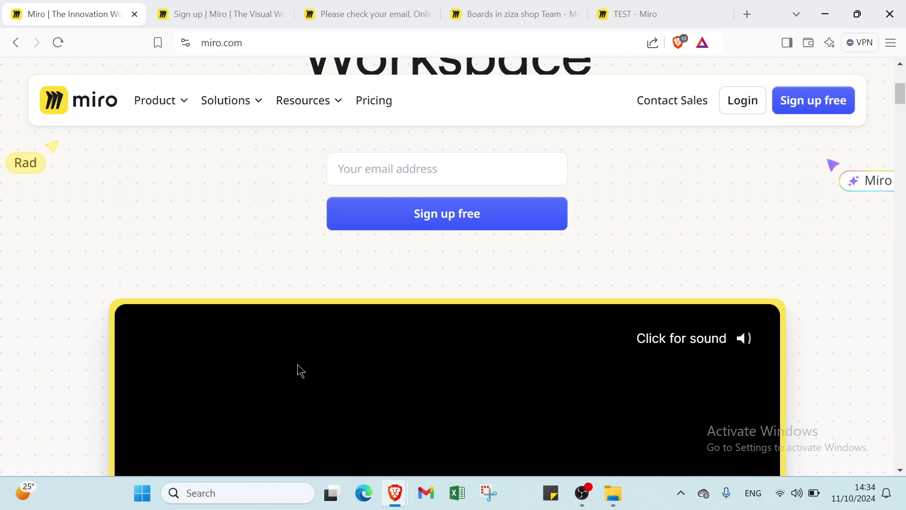
scroll(297, 364, down, 4)
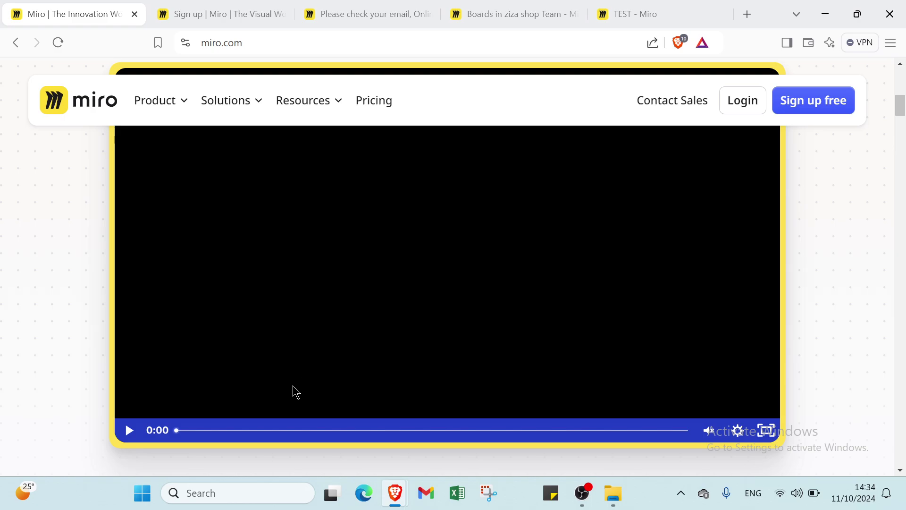
scroll(293, 386, up, 5)
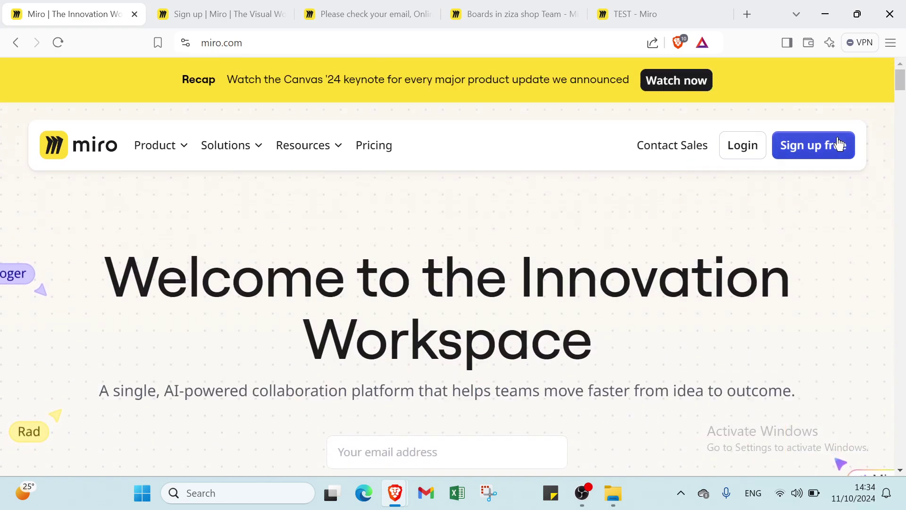
Review the free sign-up page's work email, Google, Microsoft and Slack options, and view the email verification page
click(185, 18)
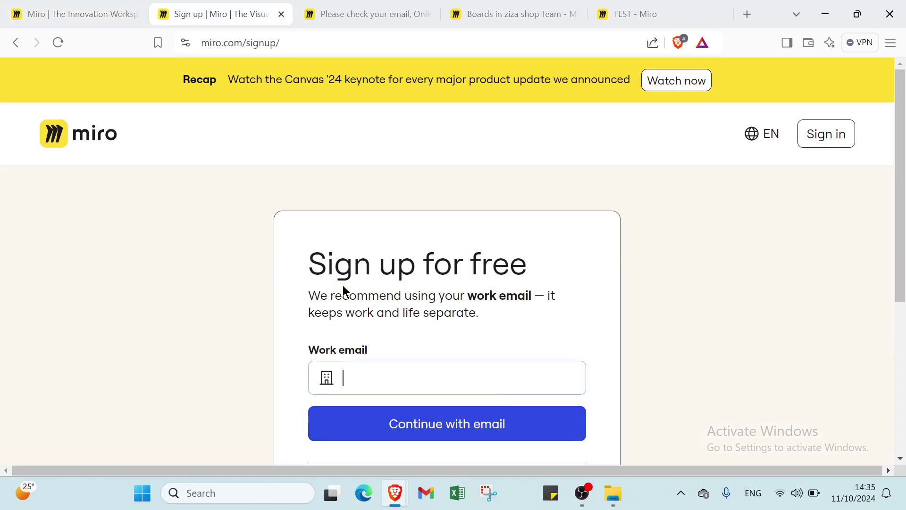
click(404, 366)
click(225, 328)
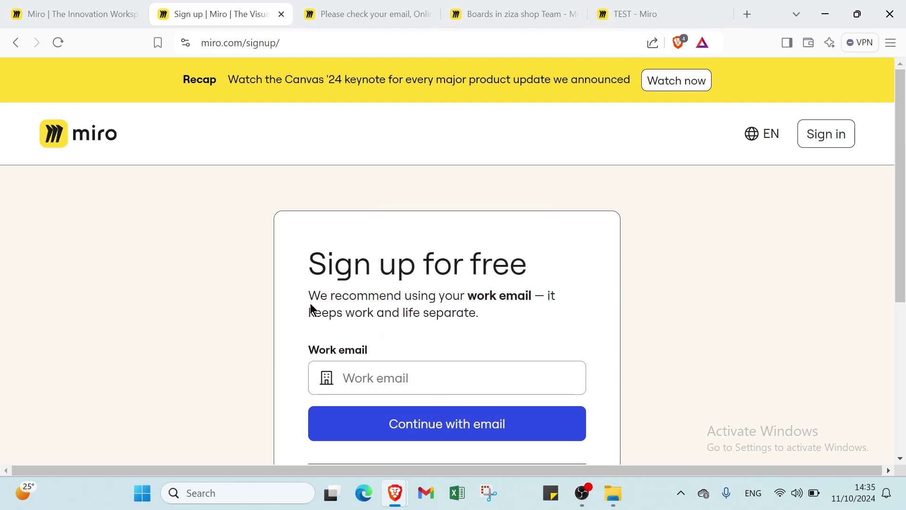
scroll(410, 396, down, 4)
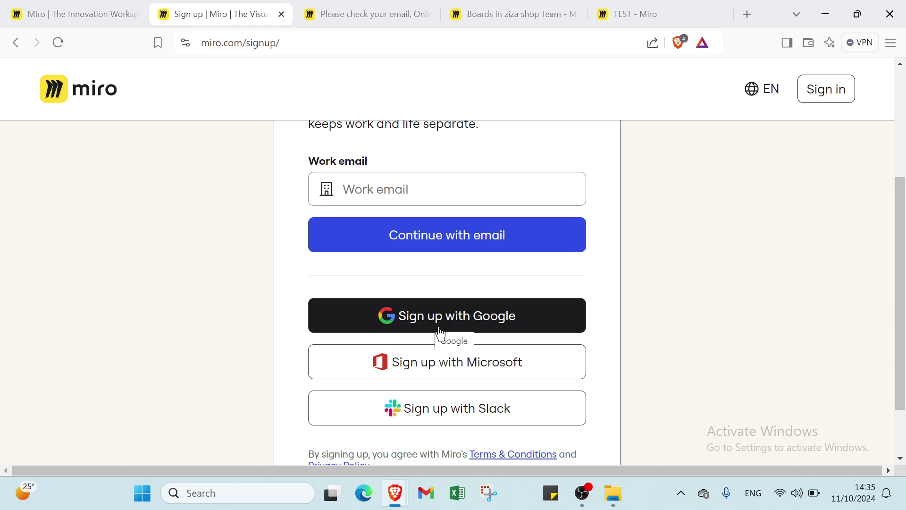
scroll(419, 265, up, 4)
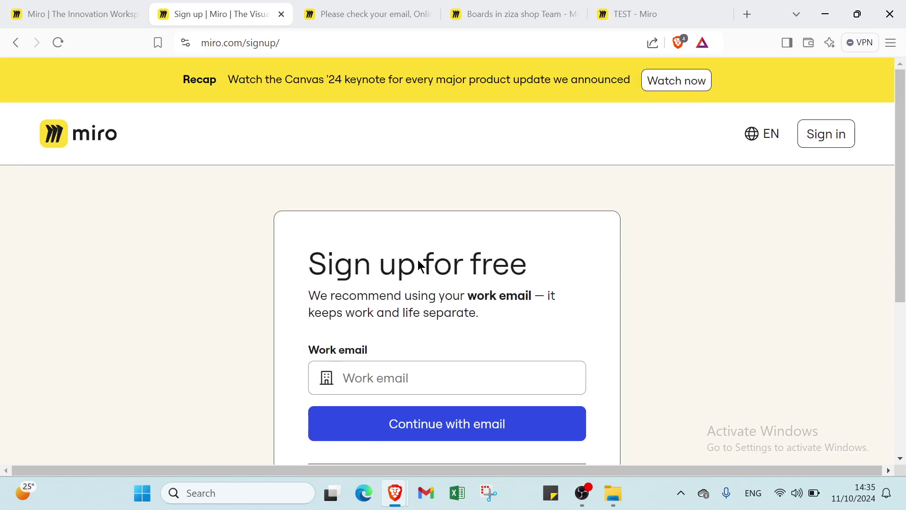
click(389, 19)
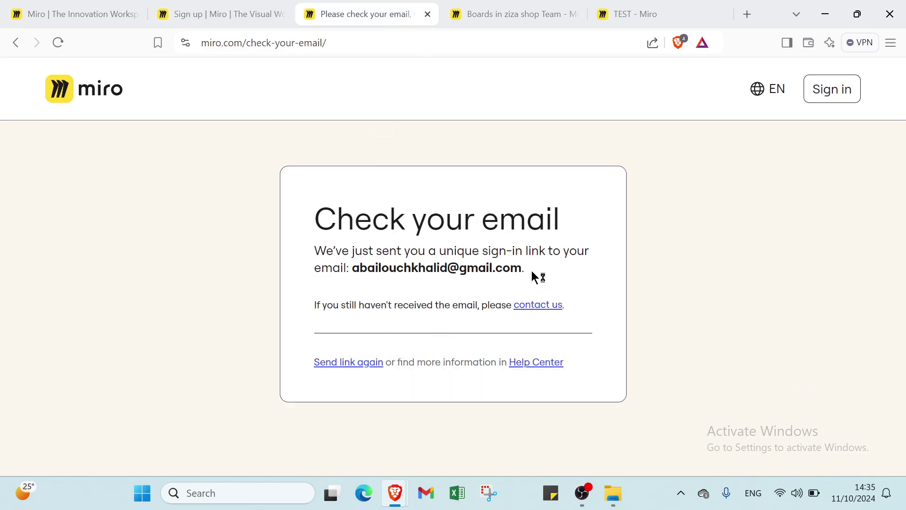
Go to the team dashboard and look through its home, recent and starred views and its board list
click(506, 24)
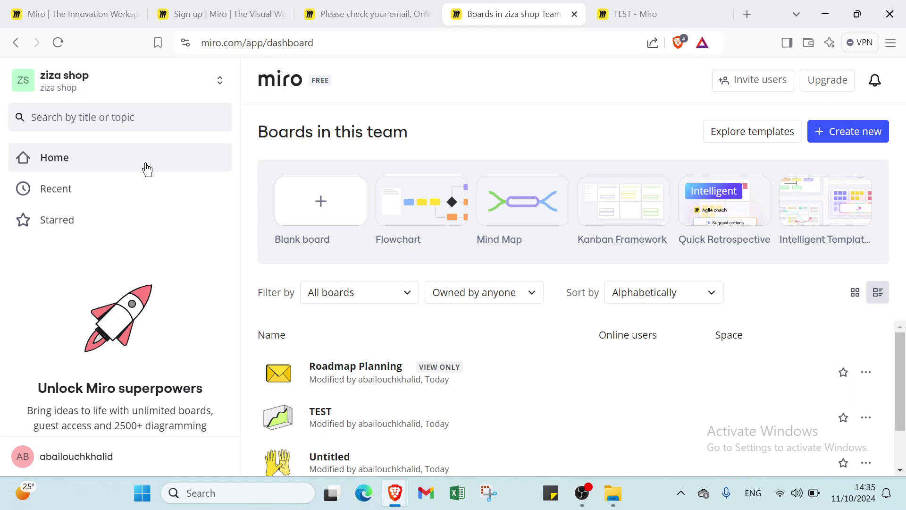
click(138, 191)
click(129, 217)
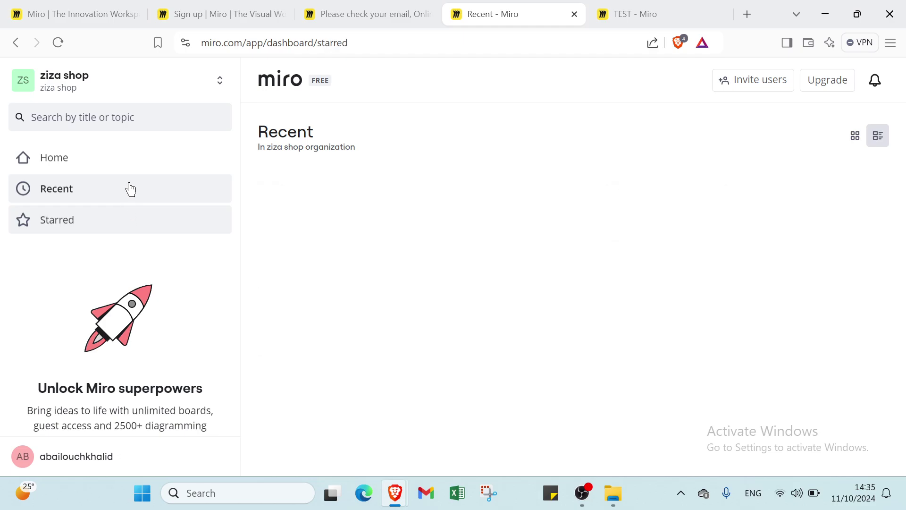
click(121, 151)
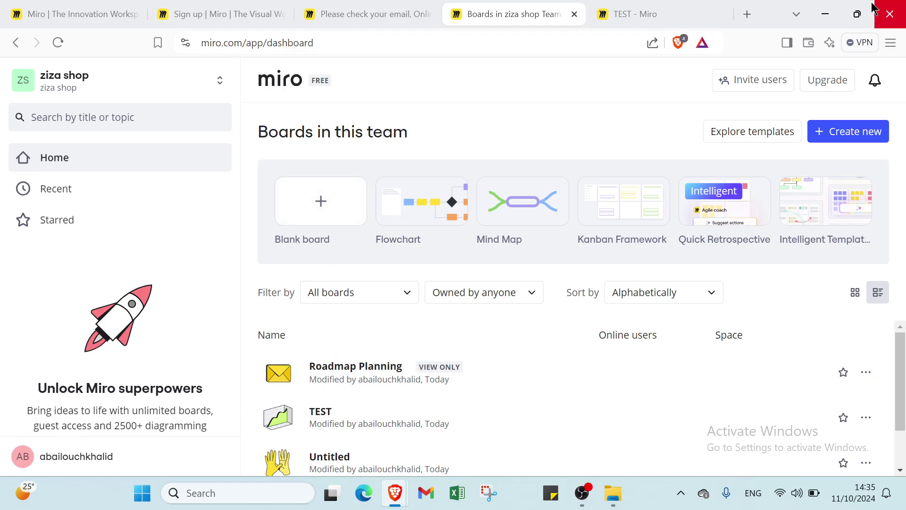
click(647, 15)
click(543, 10)
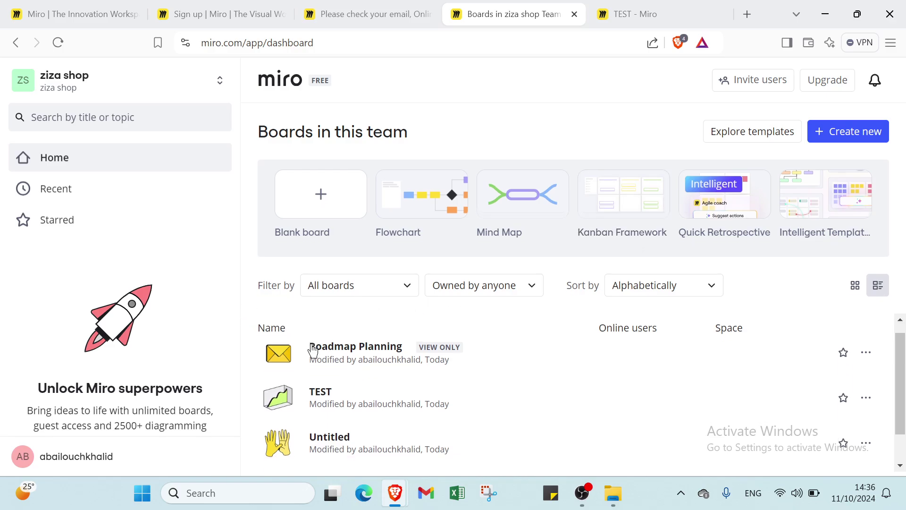
scroll(323, 359, down, 1)
scroll(326, 361, up, 1)
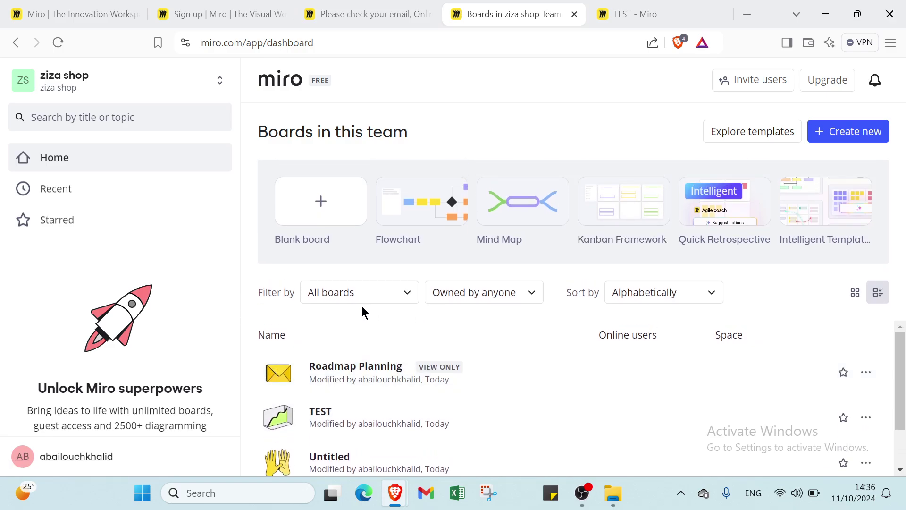
Open the template library and browse the Recent category and the Miroverse Icebreakers templates
click(729, 129)
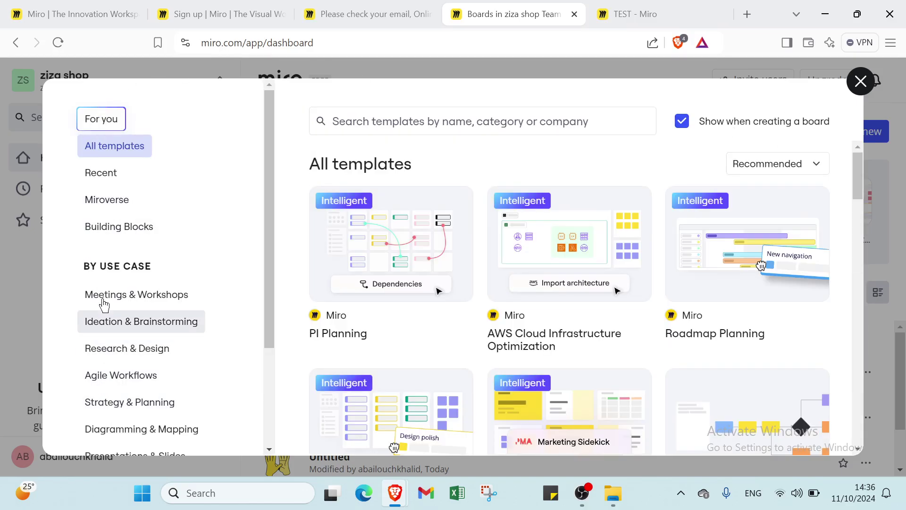
click(124, 174)
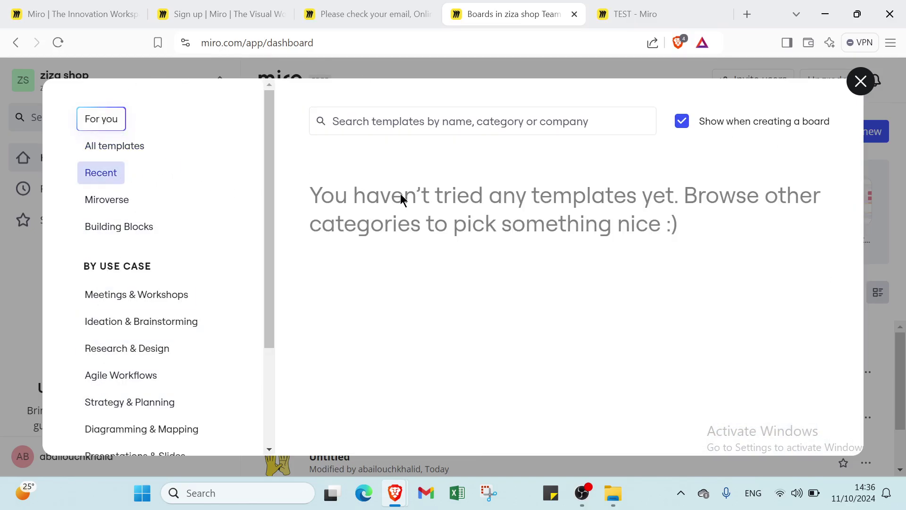
click(126, 206)
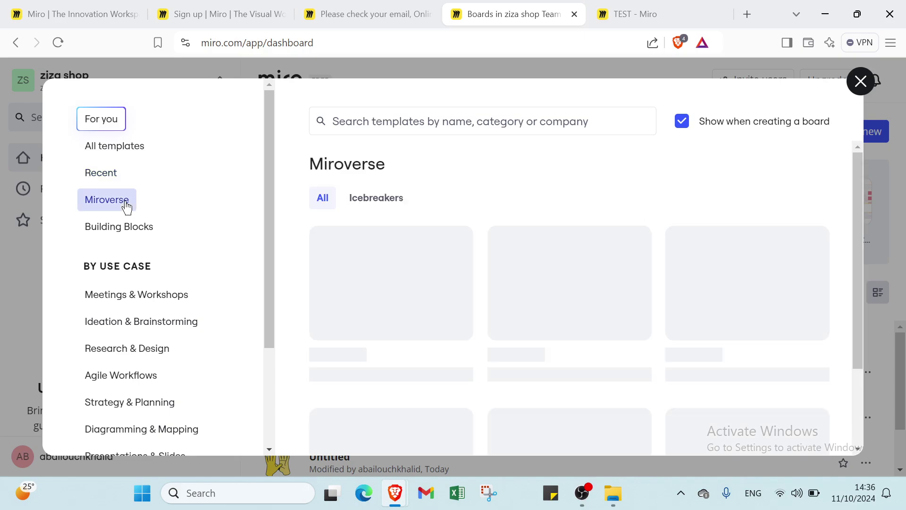
click(367, 203)
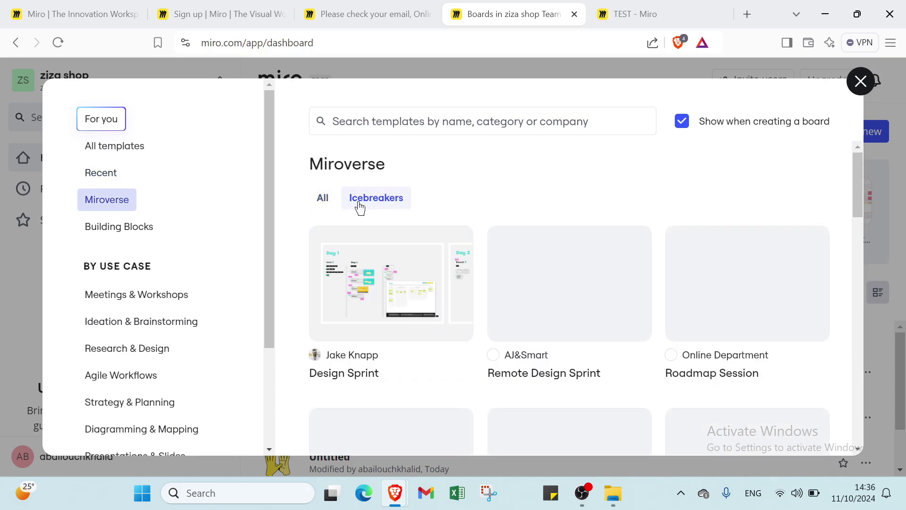
Browse the Building Blocks templates by sticky notes, mind maps, tables and slides, ending on all of them
click(121, 231)
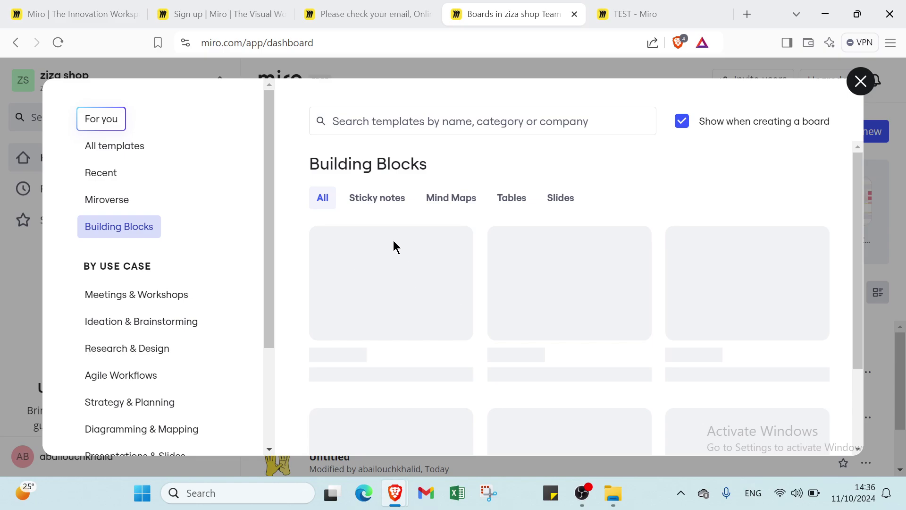
click(379, 204)
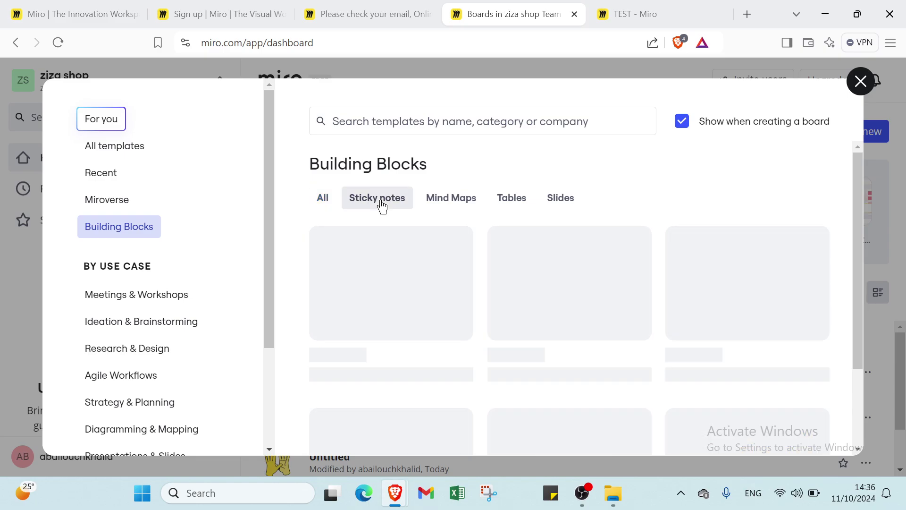
click(446, 209)
click(509, 204)
click(547, 209)
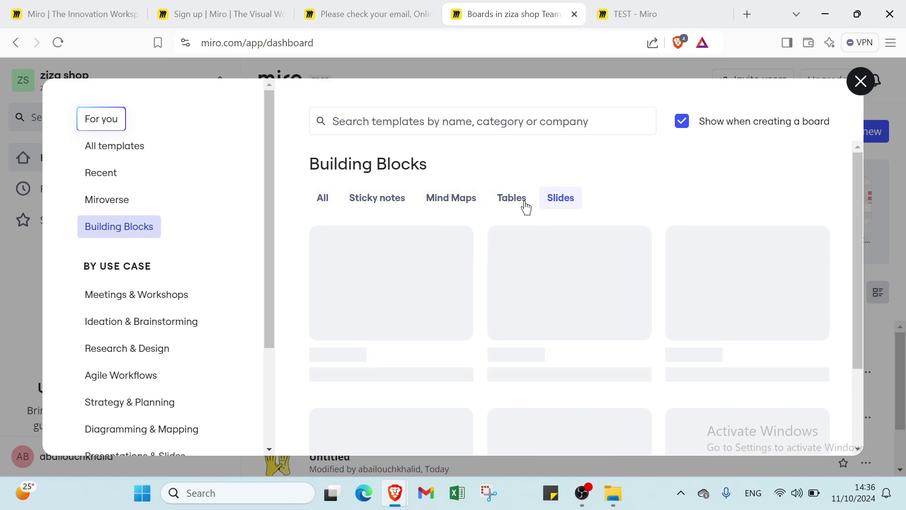
click(330, 198)
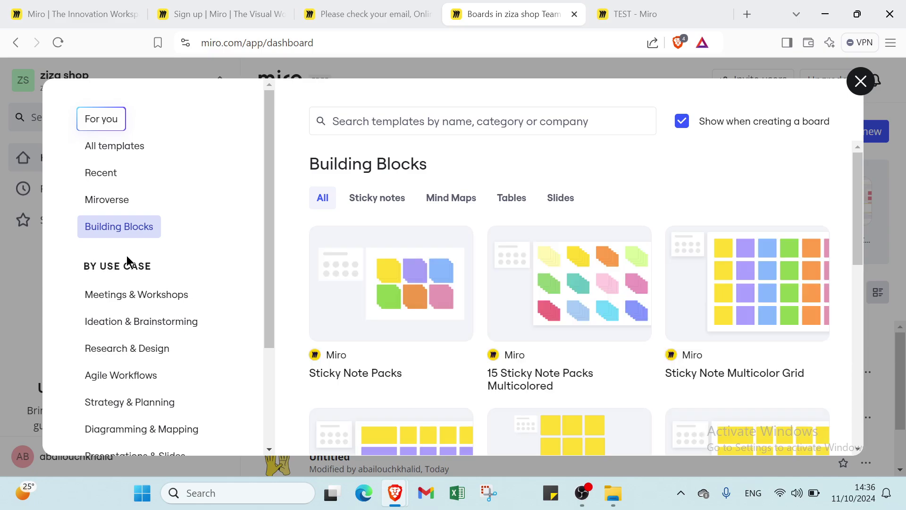
Browse the use-case templates for Ideation & Brainstorming, Research & Design and Agile Workflows
scroll(137, 283, down, 1)
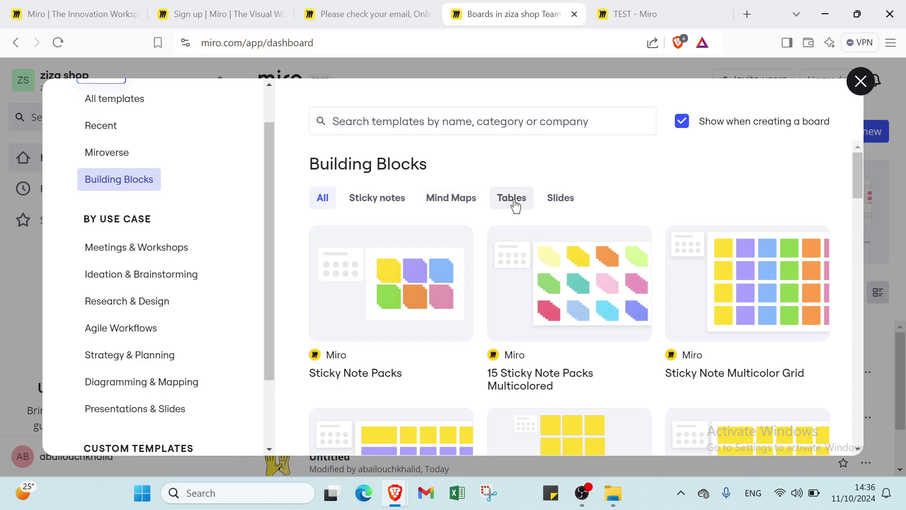
click(129, 278)
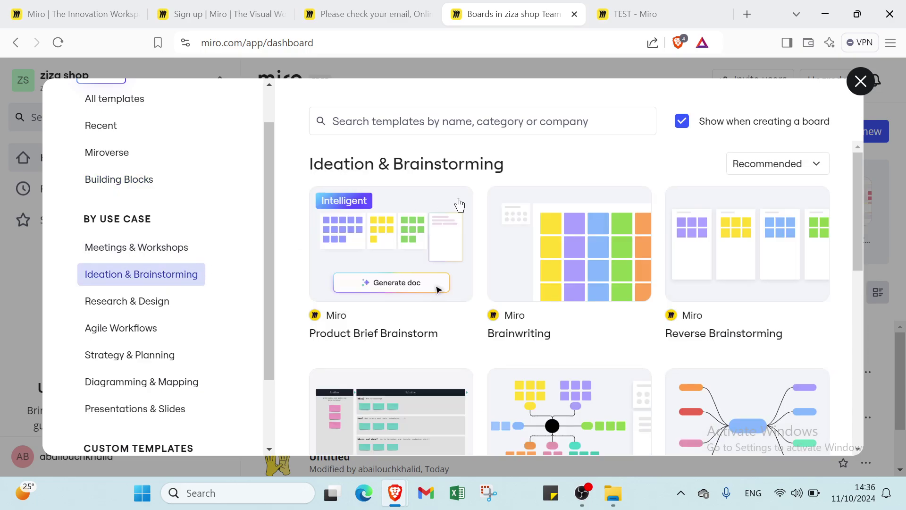
scroll(661, 208, down, 4)
scroll(661, 208, up, 4)
click(119, 311)
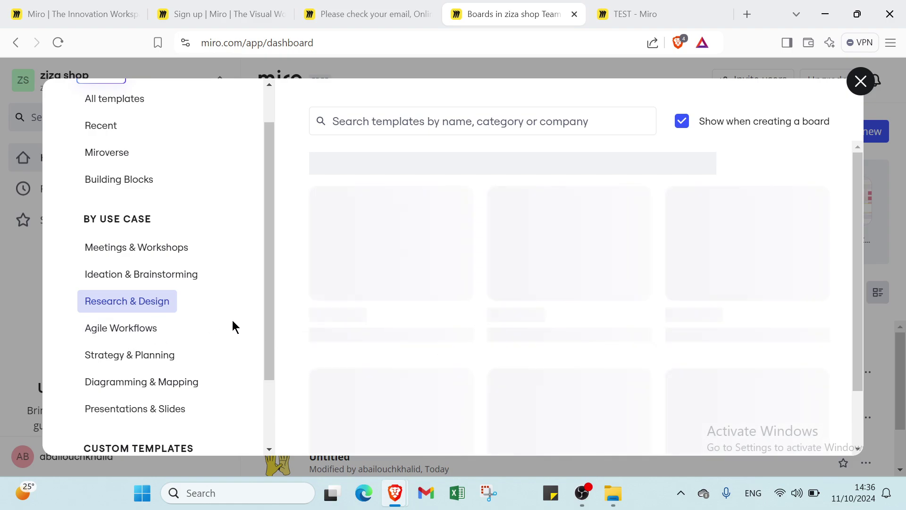
click(141, 327)
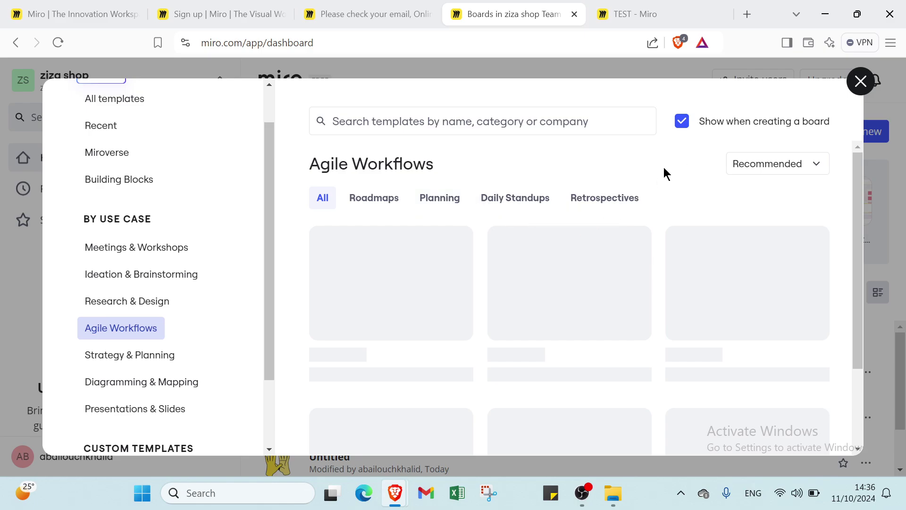
Browse the use-case templates for Strategy & Planning, Diagramming & Mapping and Presentations & Slides
click(148, 360)
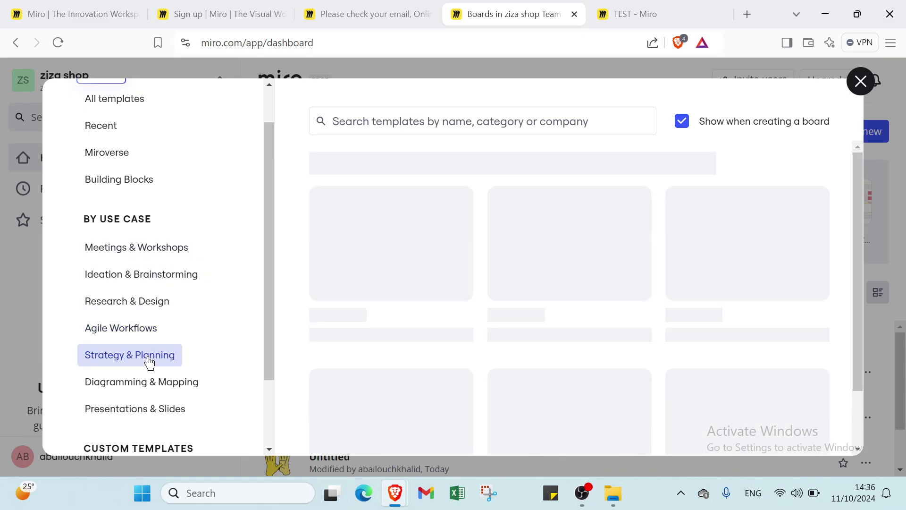
click(129, 380)
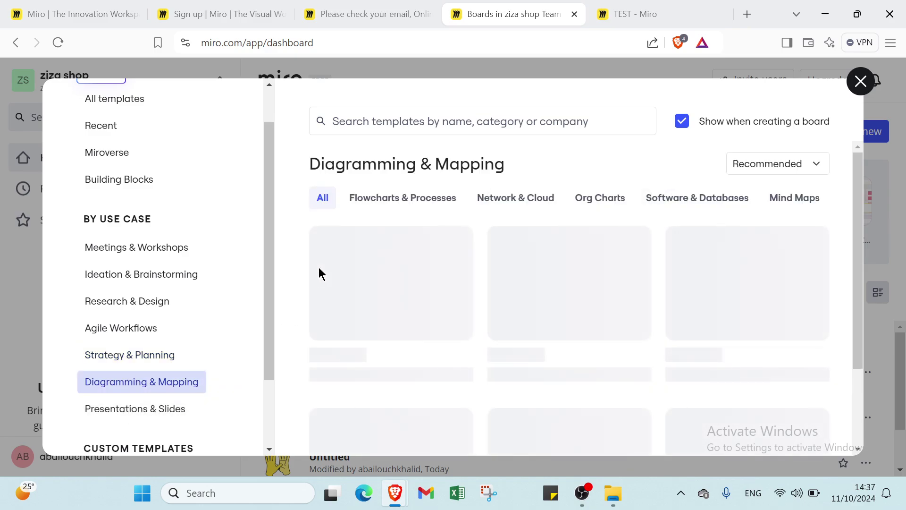
click(154, 363)
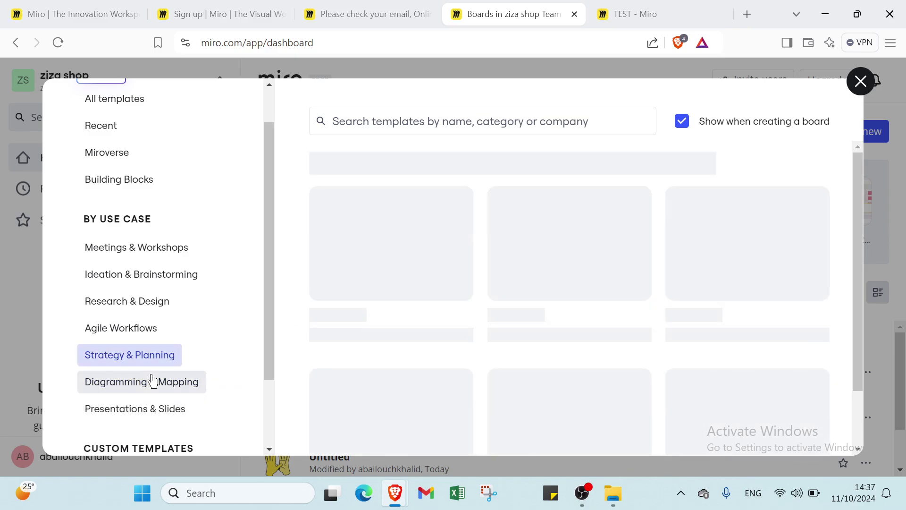
click(154, 386)
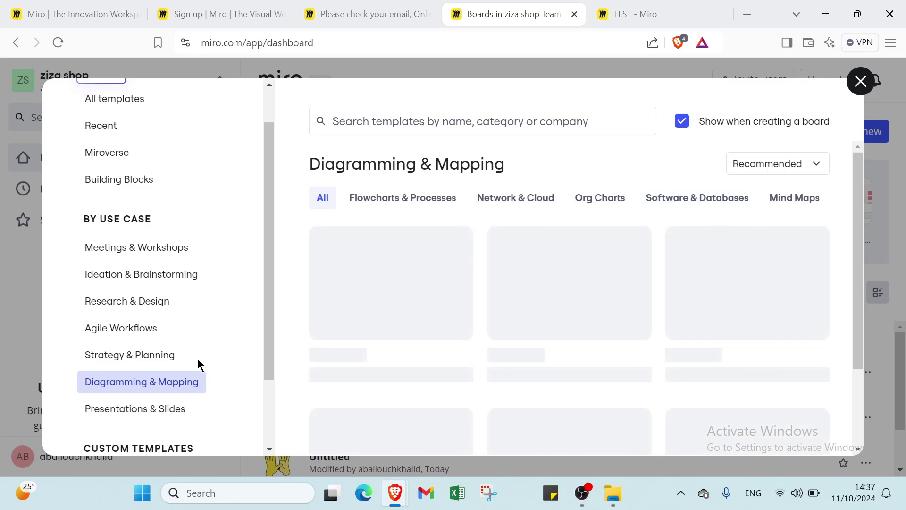
click(186, 410)
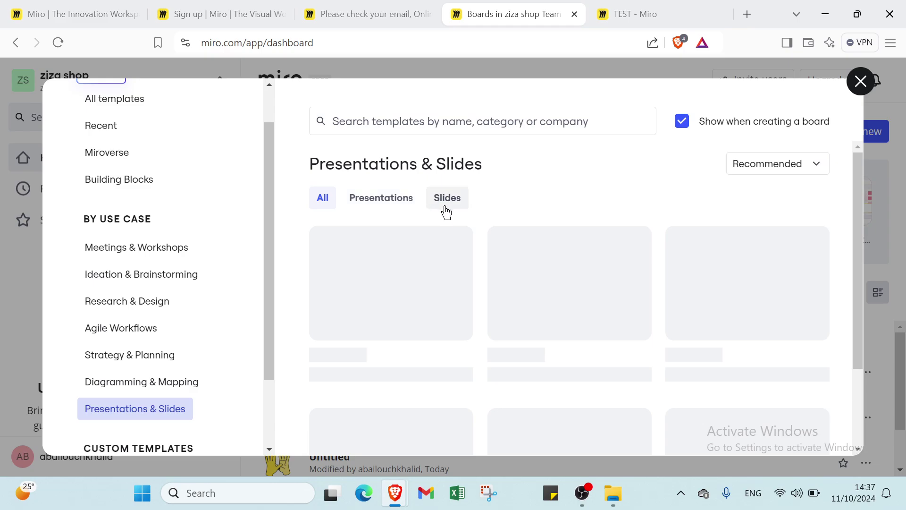
scroll(118, 358, down, 2)
scroll(118, 358, up, 3)
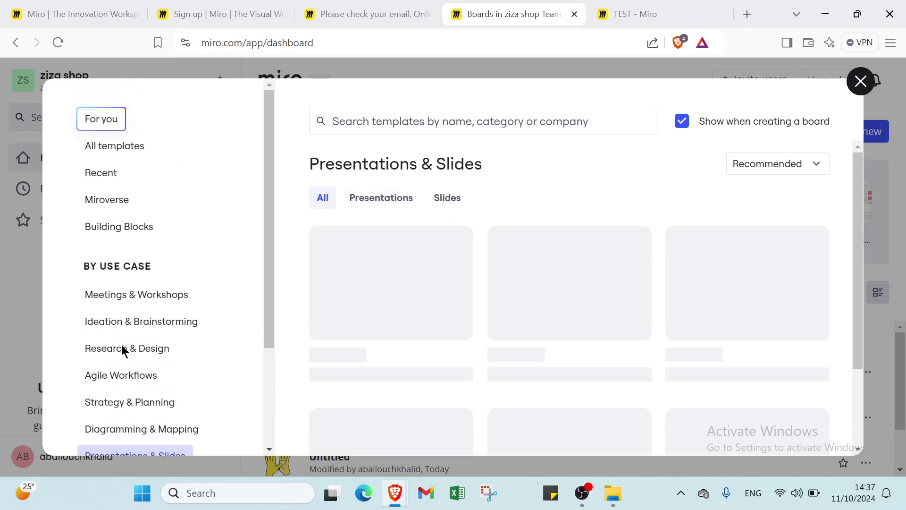
Return to the personalized For you template recommendations and close the template library
scroll(162, 160, down, 1)
scroll(157, 160, up, 1)
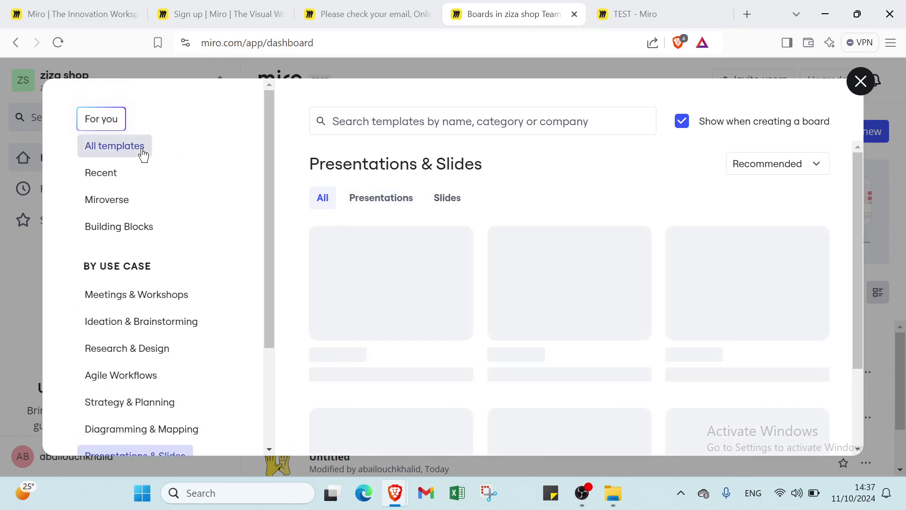
click(143, 152)
click(111, 117)
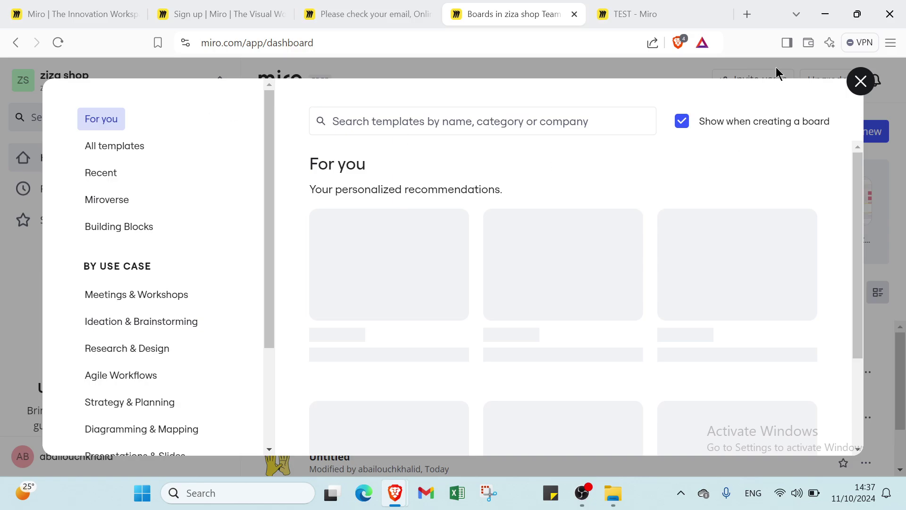
click(860, 81)
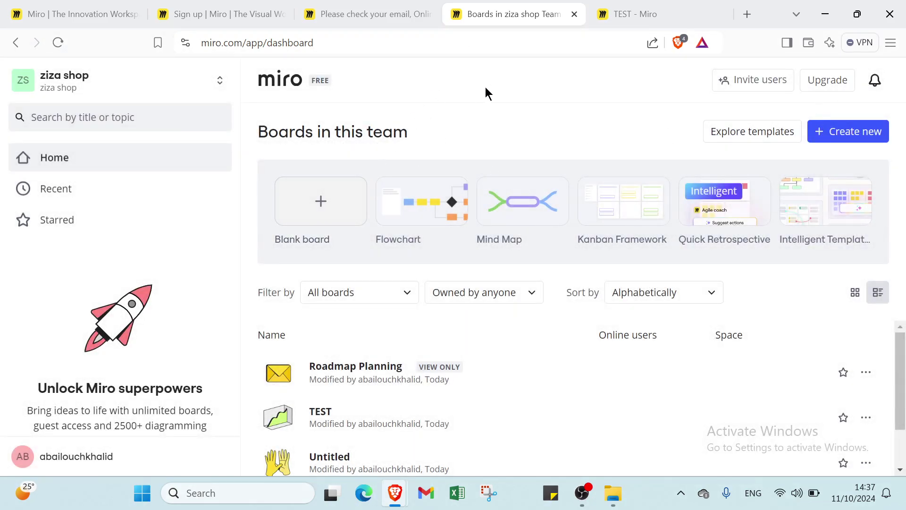
Switch between the team dashboard and the TEST board, ending on the TEST board
click(637, 14)
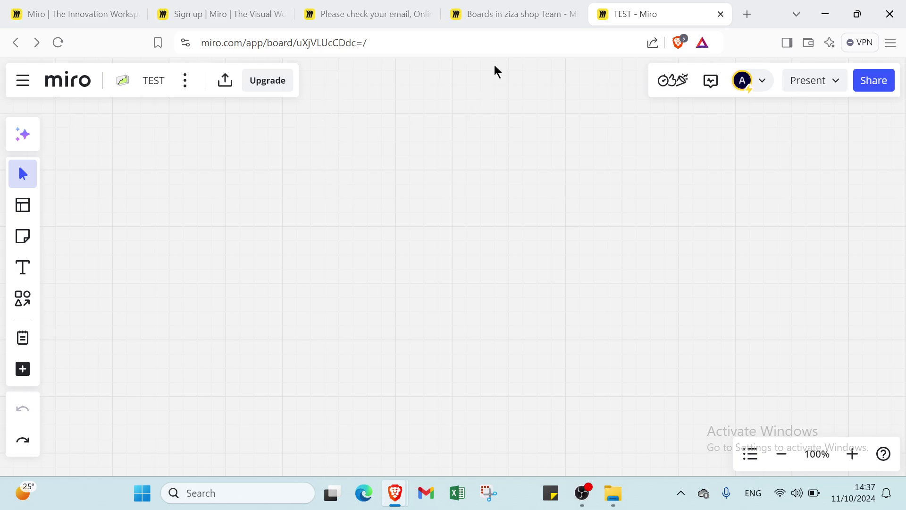
click(512, 14)
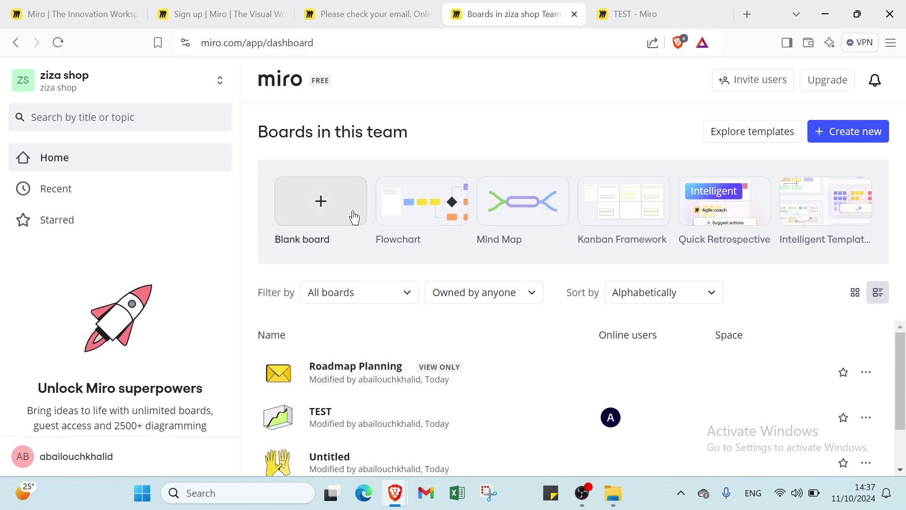
click(615, 15)
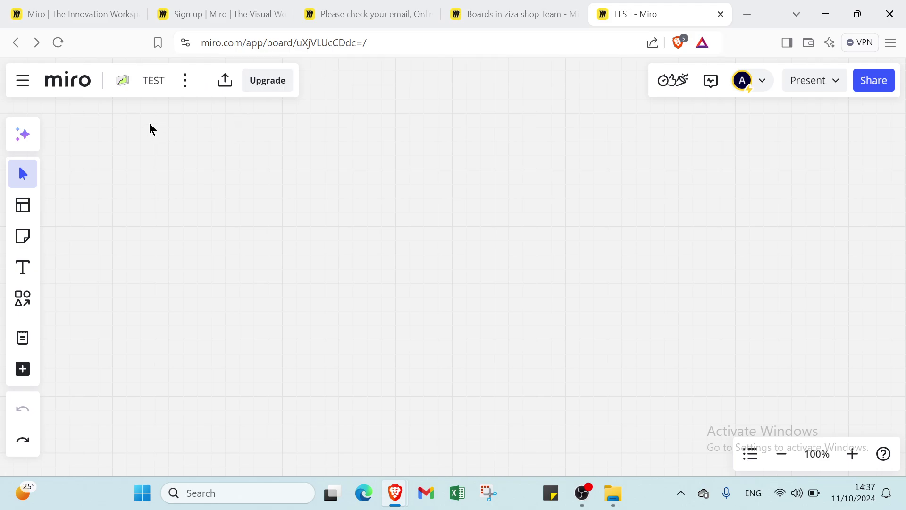
click(156, 82)
key(BackSpace)
click(192, 120)
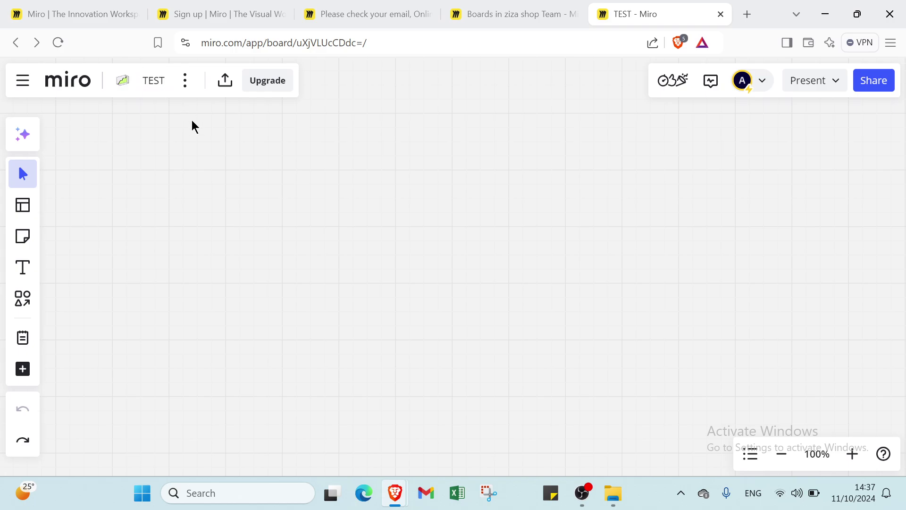
Review the TEST board's main options for Board, Edit, View, Preferences and sending to an interactive display, and close them
click(182, 87)
mouse_move(224, 134)
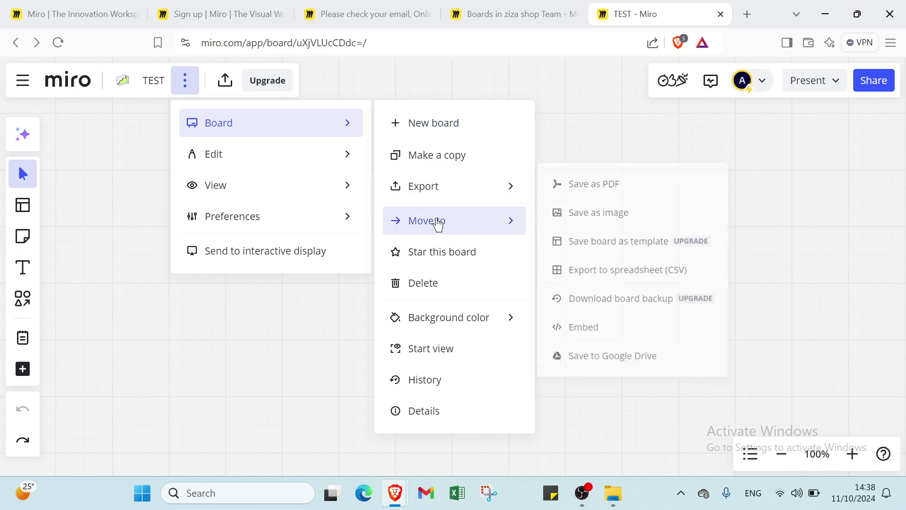
mouse_move(431, 223)
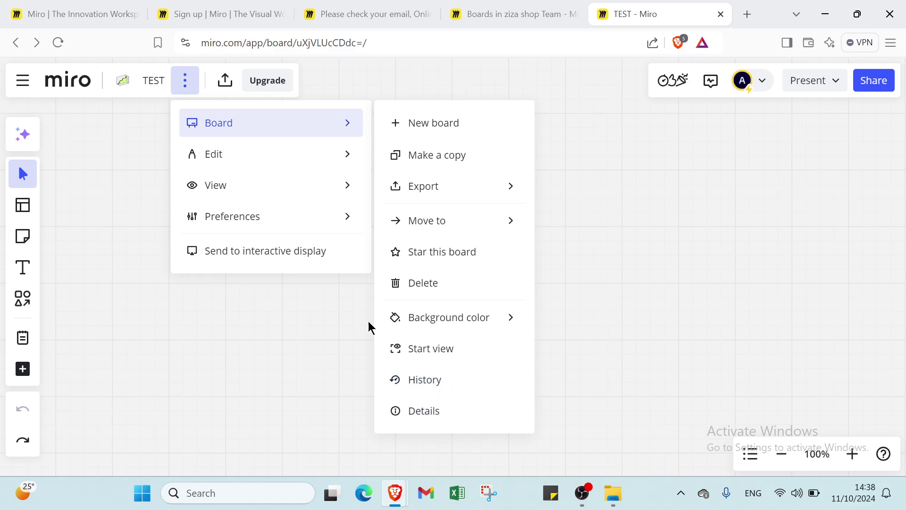
mouse_move(322, 161)
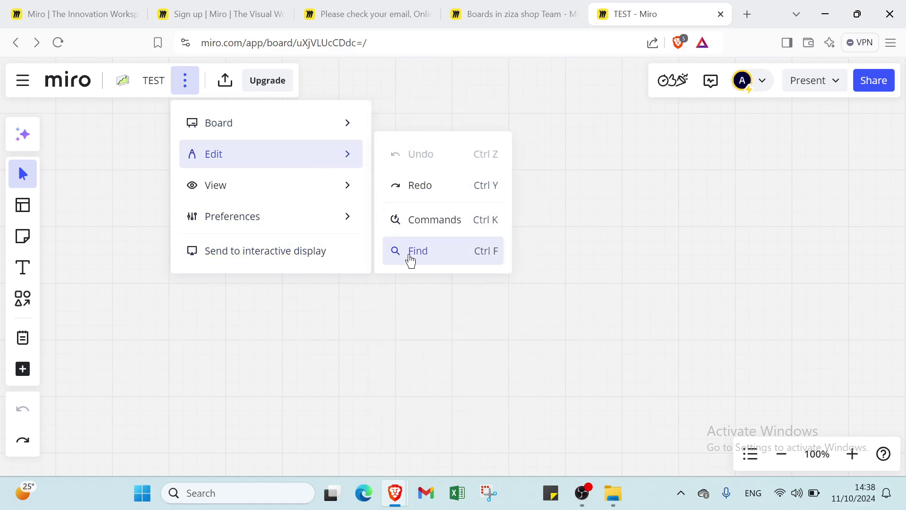
mouse_move(304, 197)
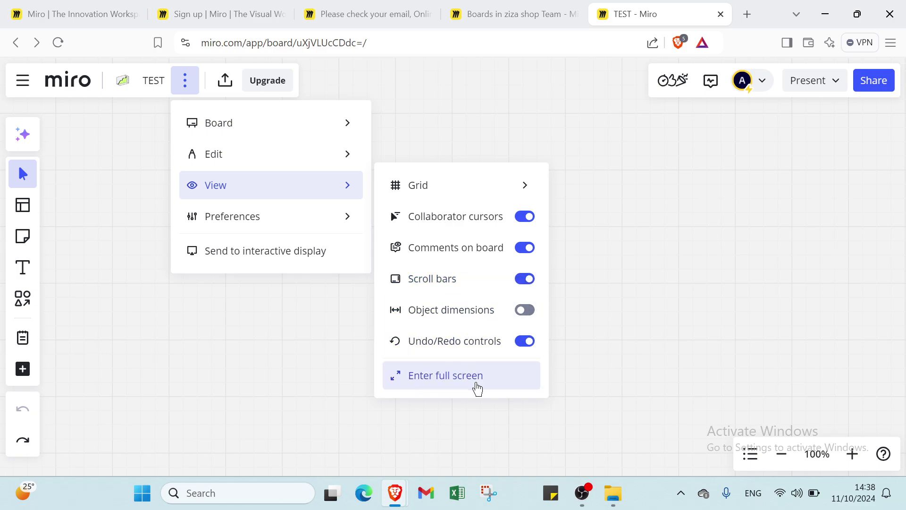
mouse_move(270, 230)
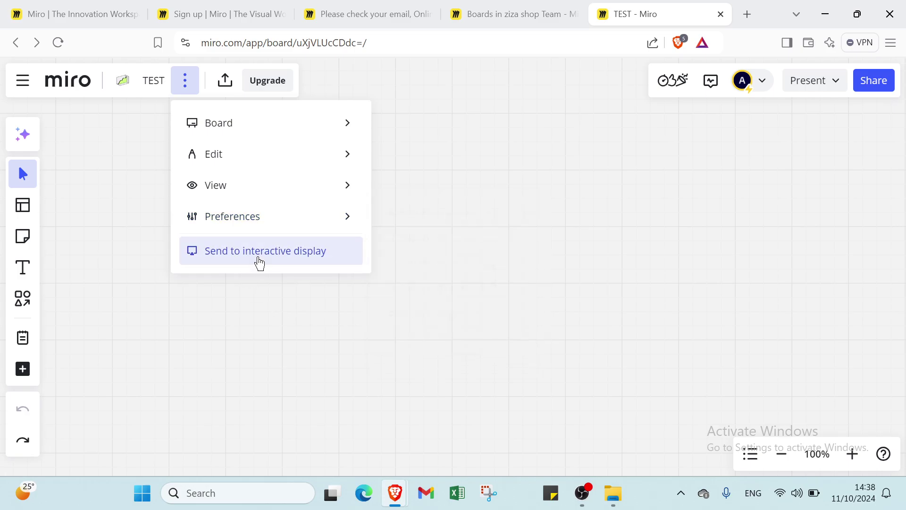
click(271, 297)
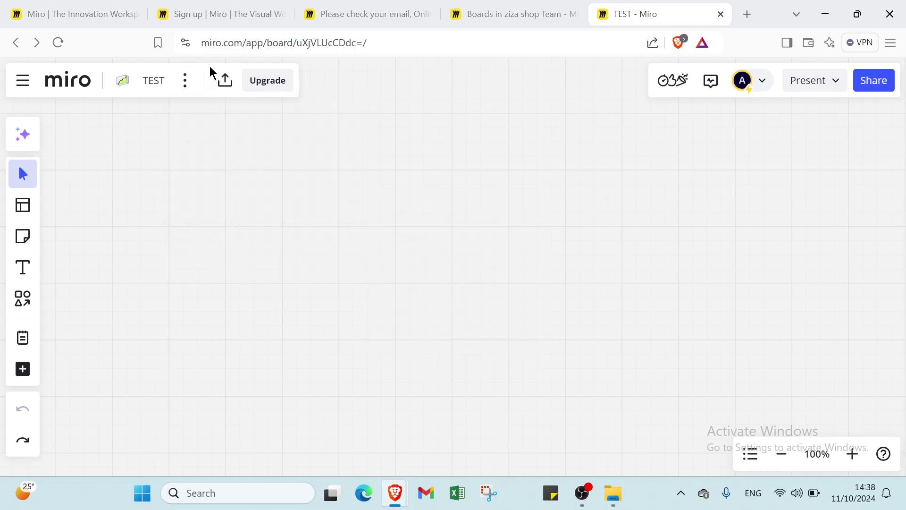
Change the TEST board's thumbnail to the waving hand and finally to the purple head
click(124, 79)
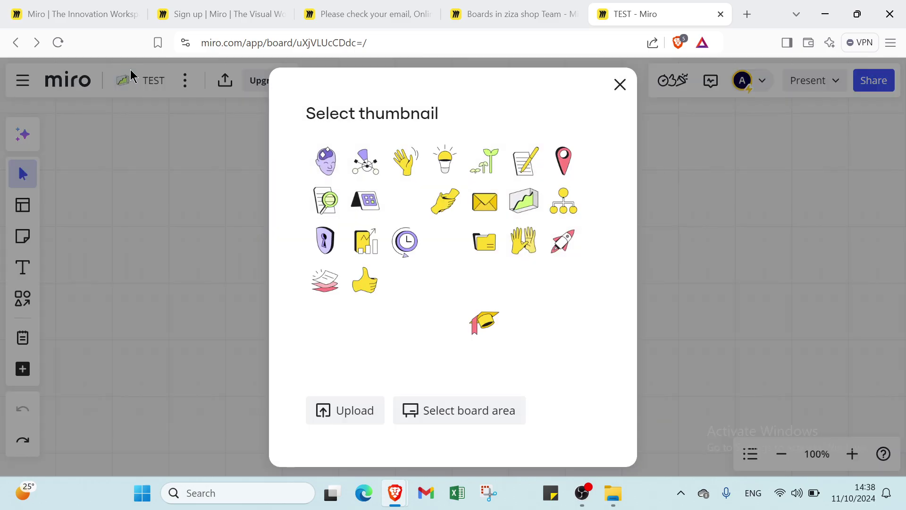
click(405, 163)
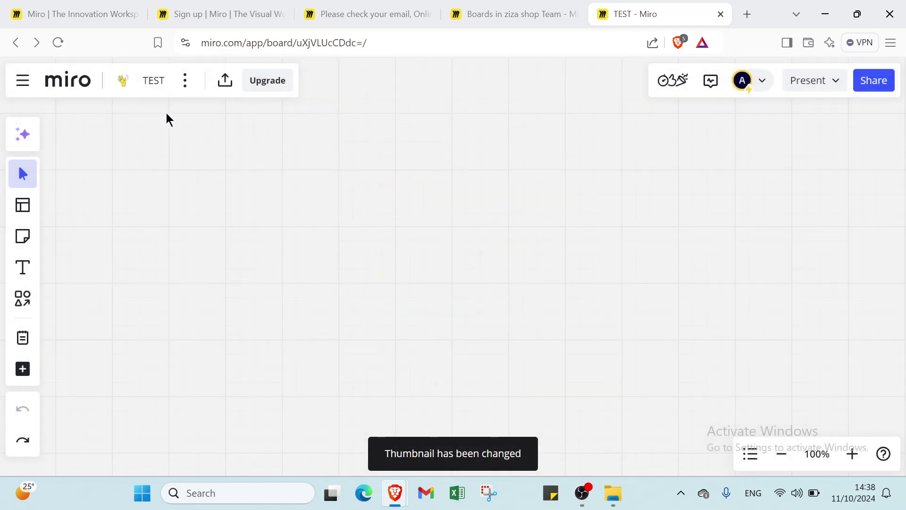
click(123, 81)
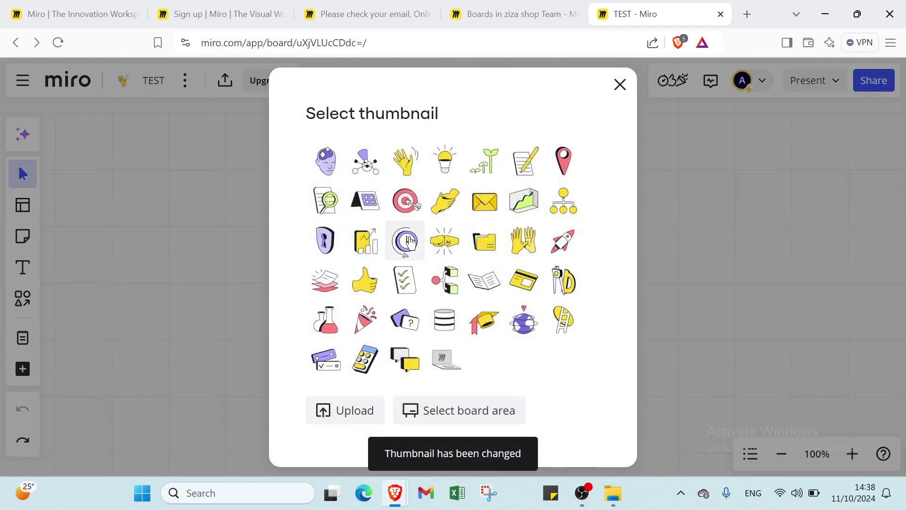
click(333, 160)
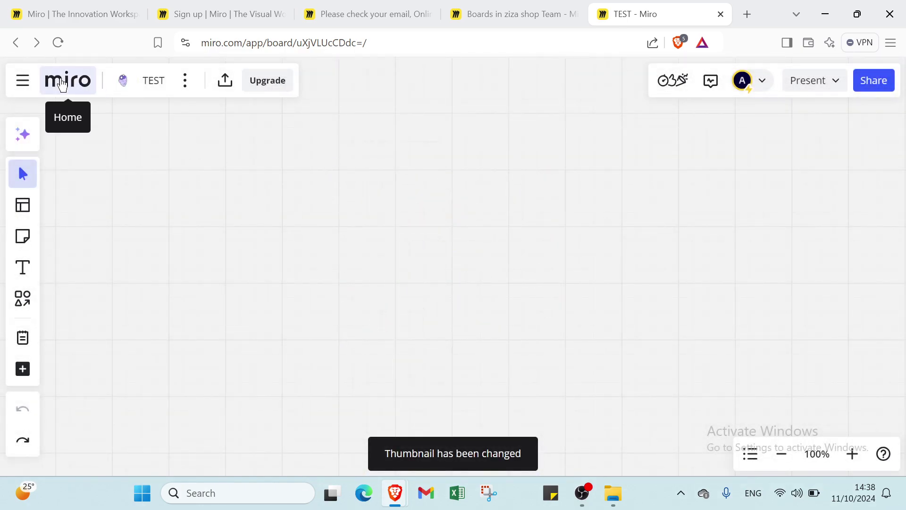
Look through today's recent boards and the options for creating something new in the board sidebar, and close it
click(22, 80)
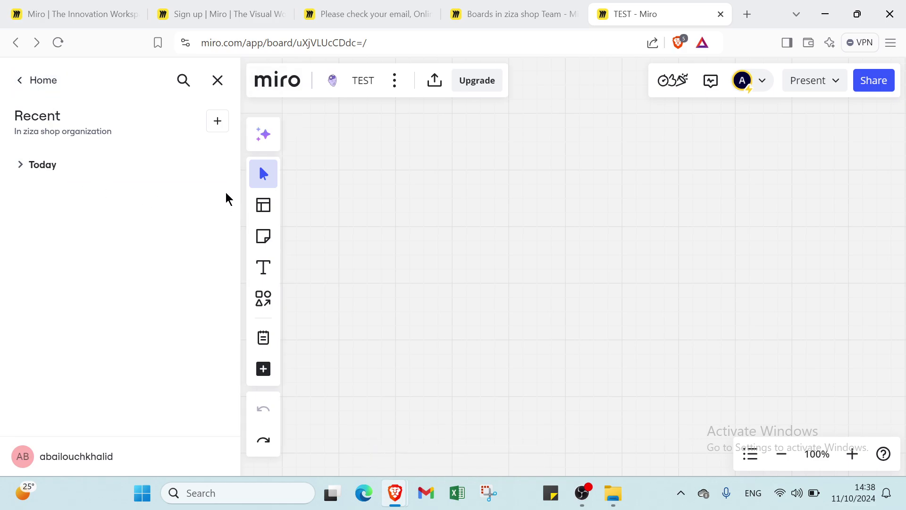
click(133, 178)
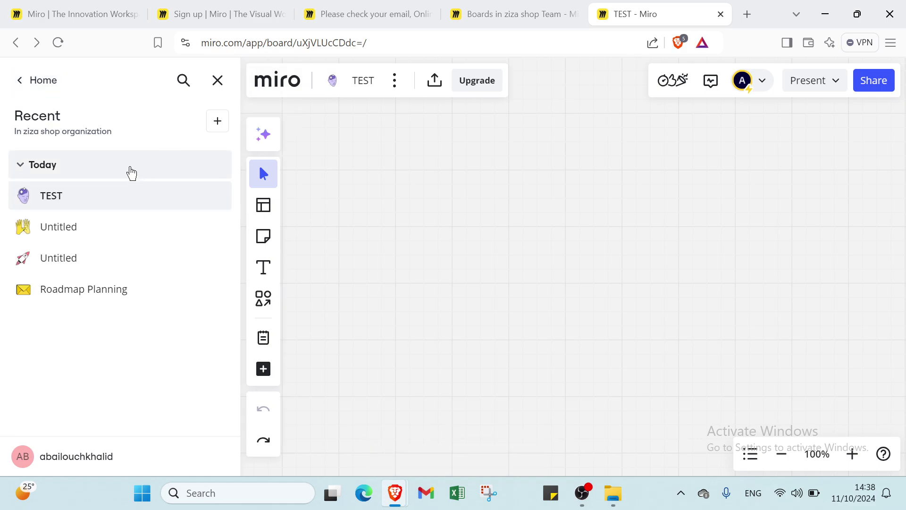
click(130, 171)
click(225, 125)
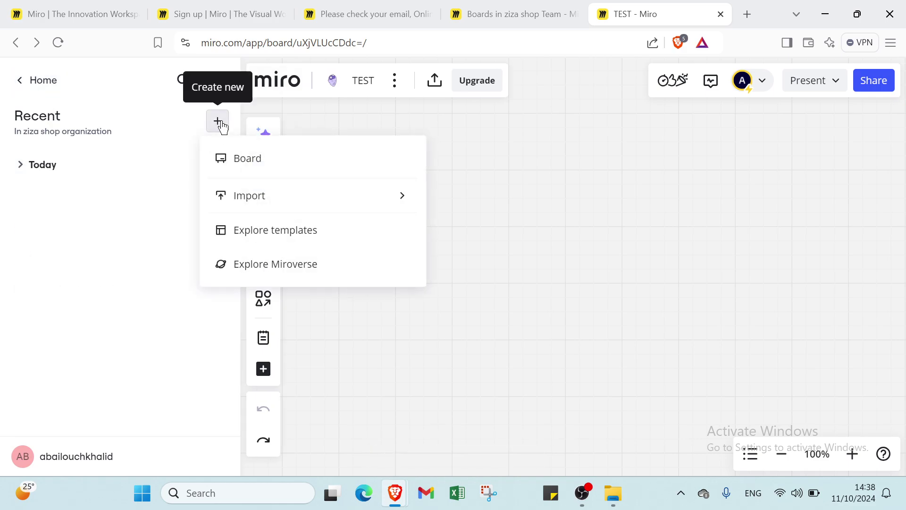
mouse_move(243, 202)
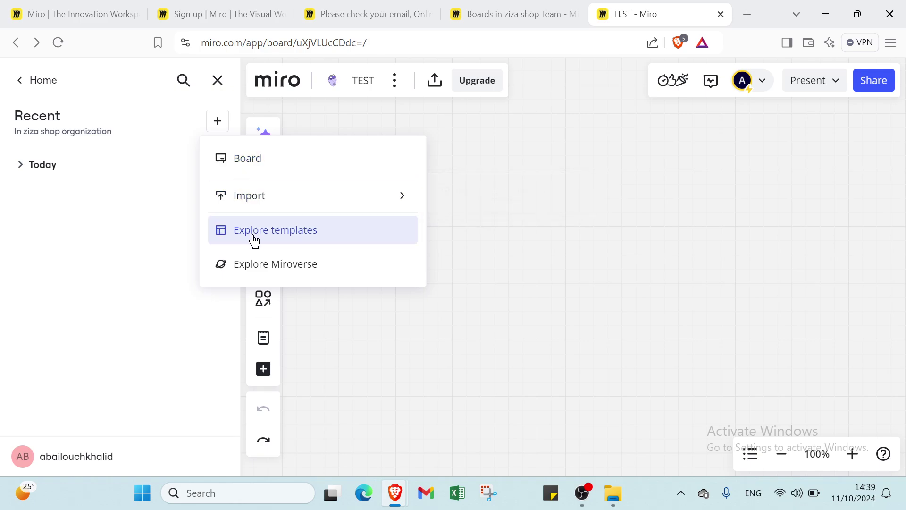
click(441, 307)
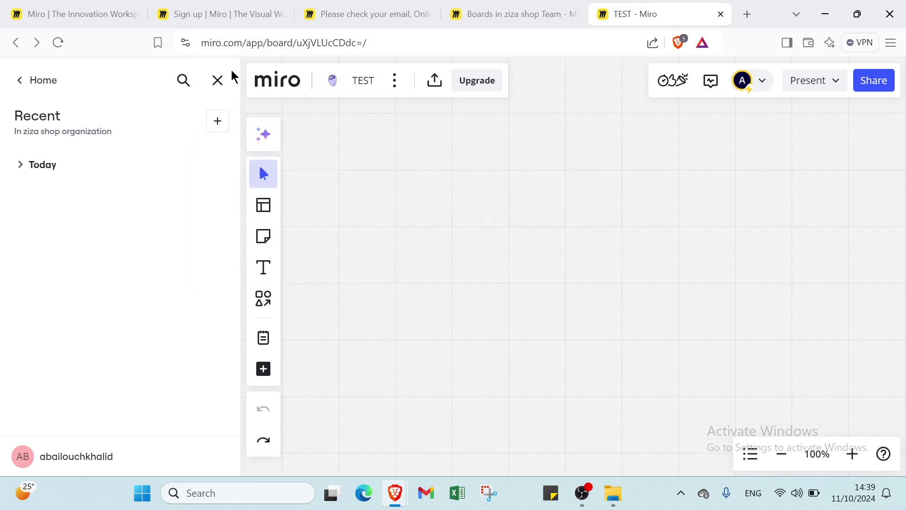
click(217, 80)
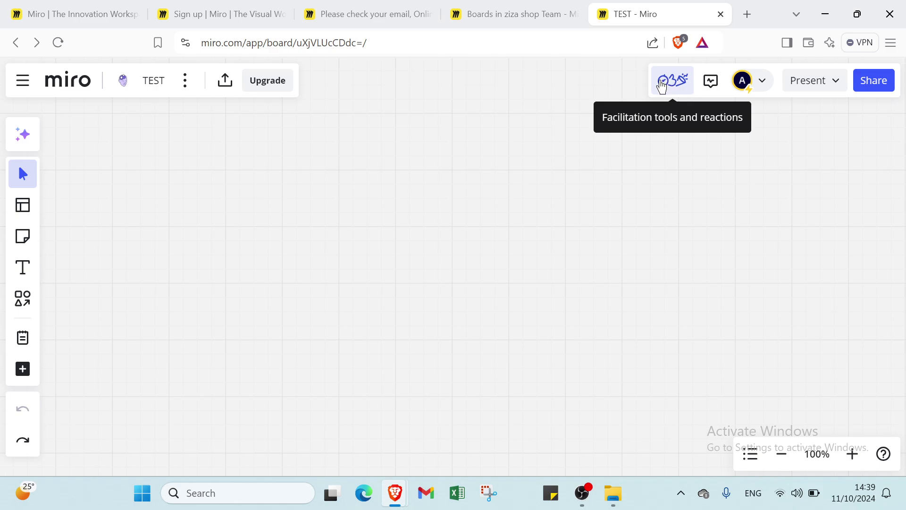
Look through the board's activity, checking its recordings, its comments and the team feed, and return to the board feed
click(714, 81)
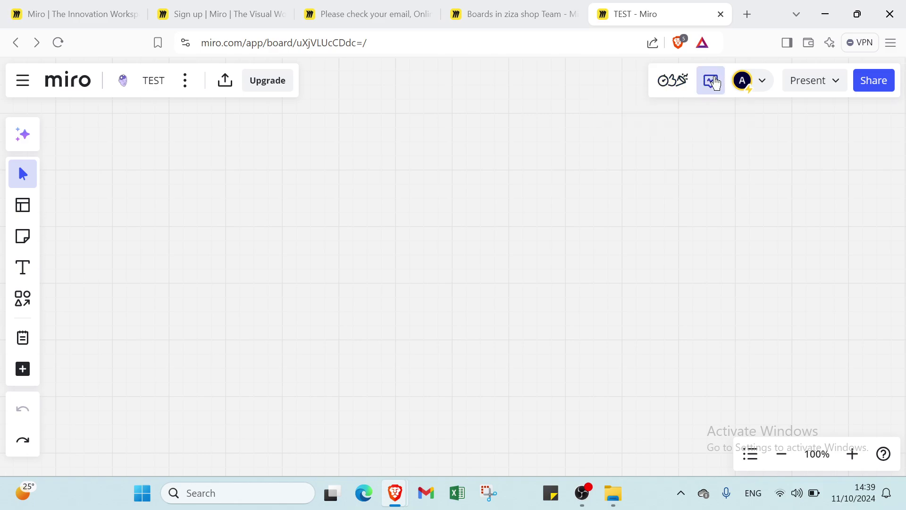
click(777, 172)
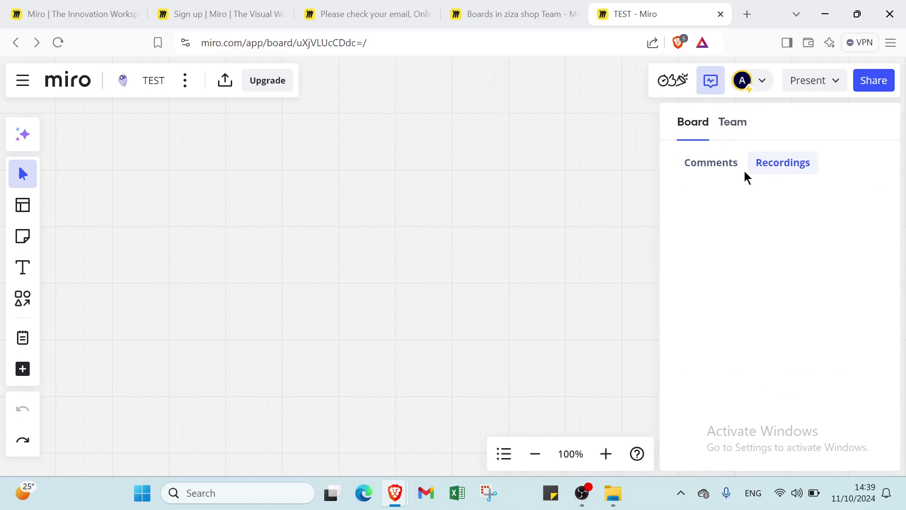
click(722, 174)
click(740, 125)
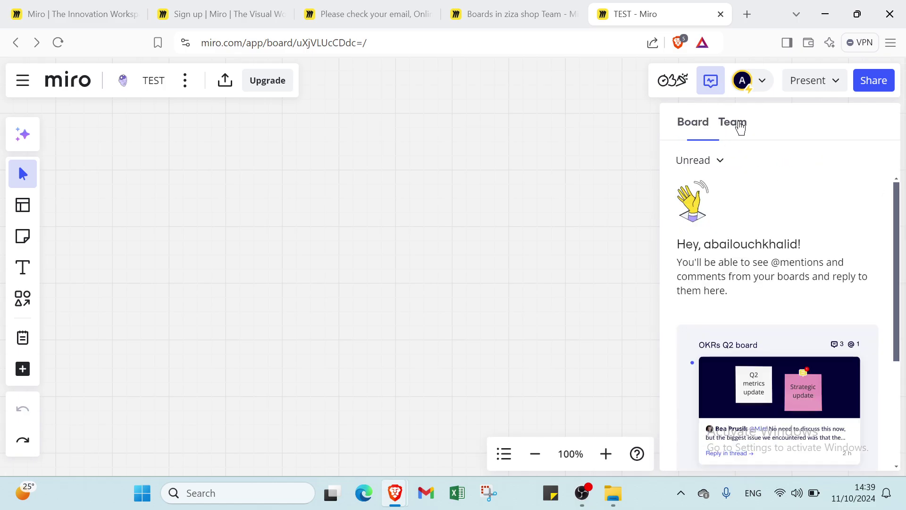
click(691, 122)
Preview the Voting and Timer facilitation tools, and open and close the board's note
click(673, 79)
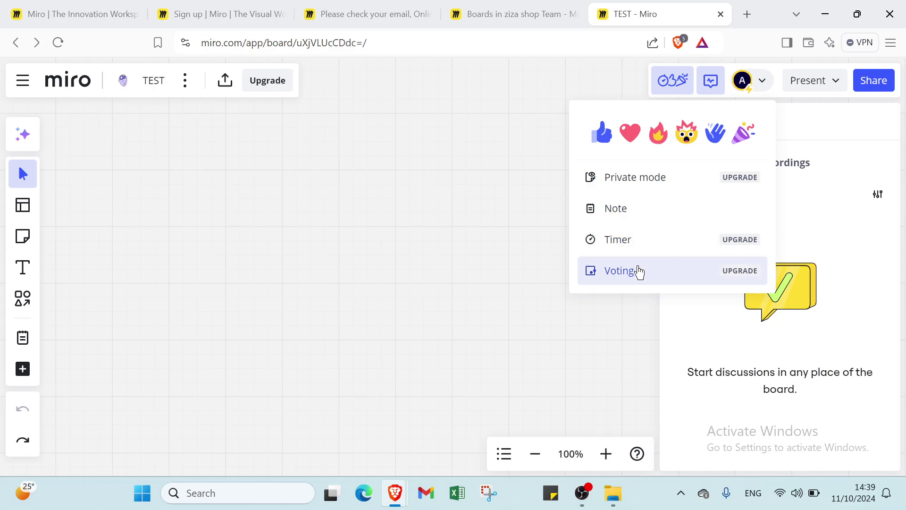
mouse_move(640, 271)
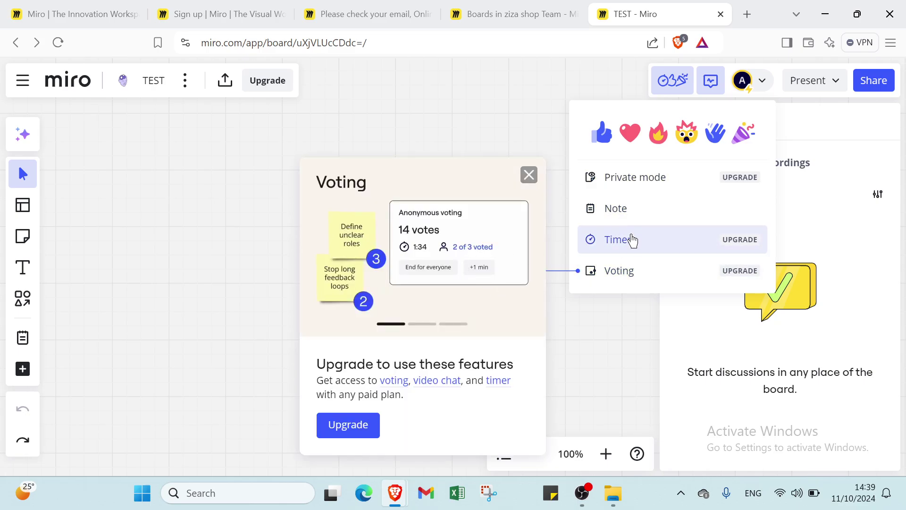
mouse_move(601, 239)
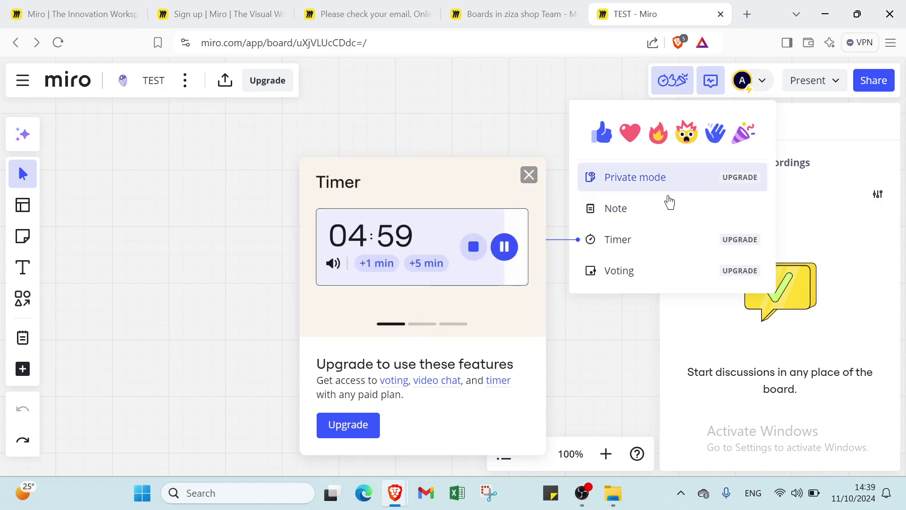
click(666, 212)
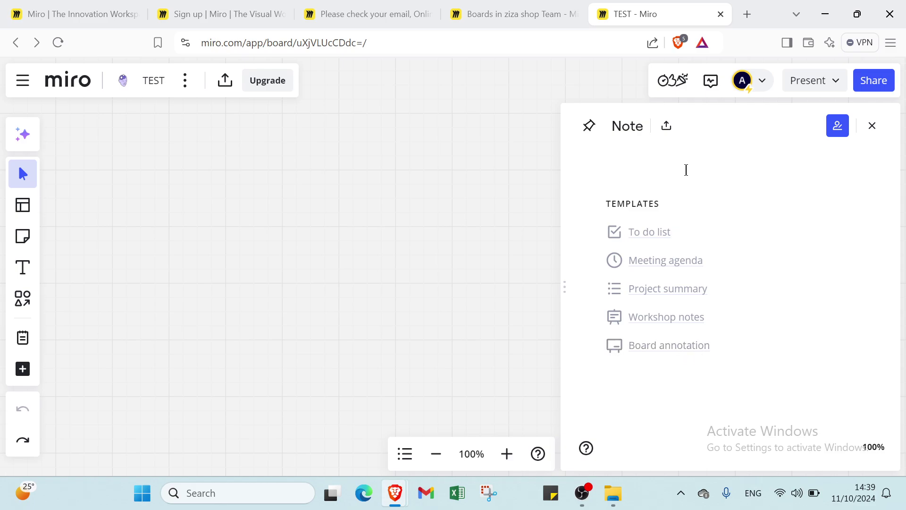
click(872, 126)
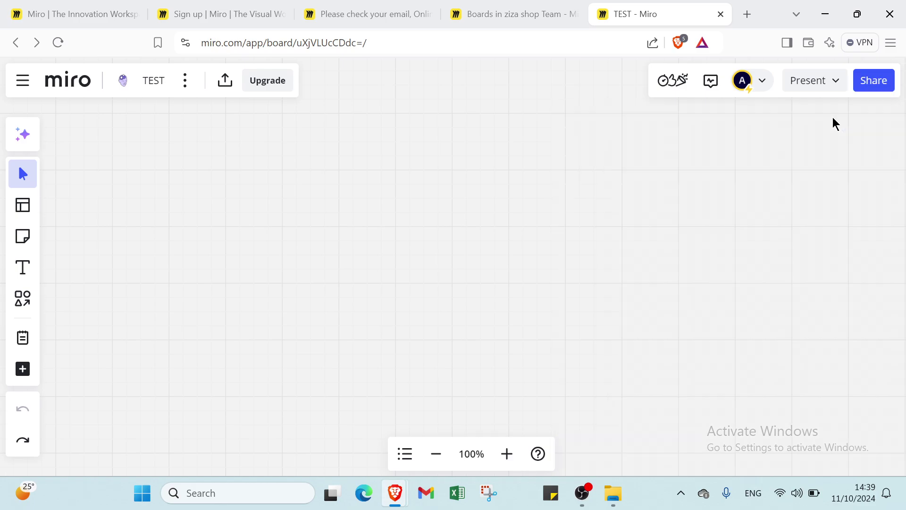
Preview the Private mode facilitation tool and dismiss it, and briefly show the board's comments again
click(661, 83)
mouse_move(638, 178)
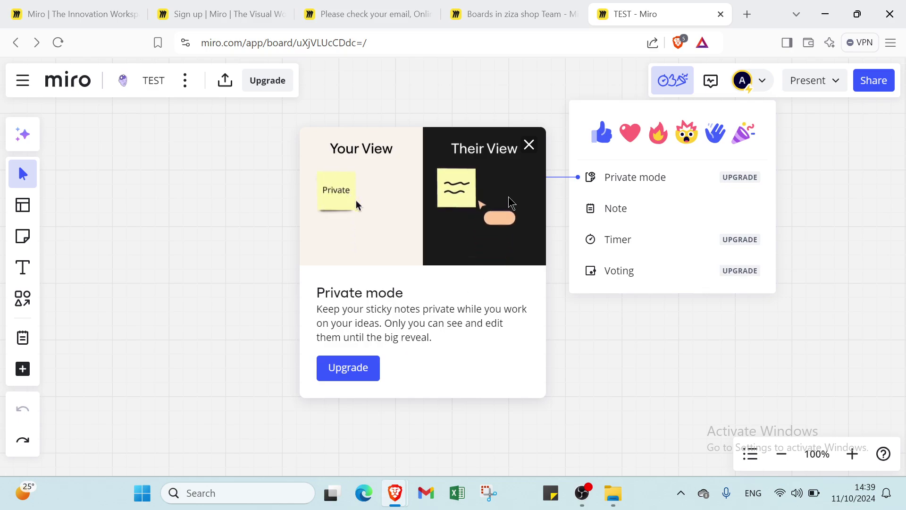
click(528, 146)
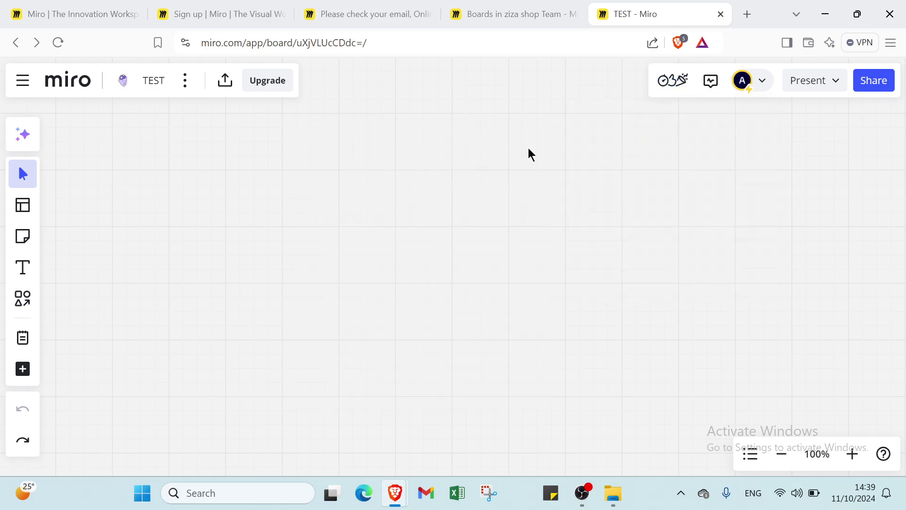
click(721, 94)
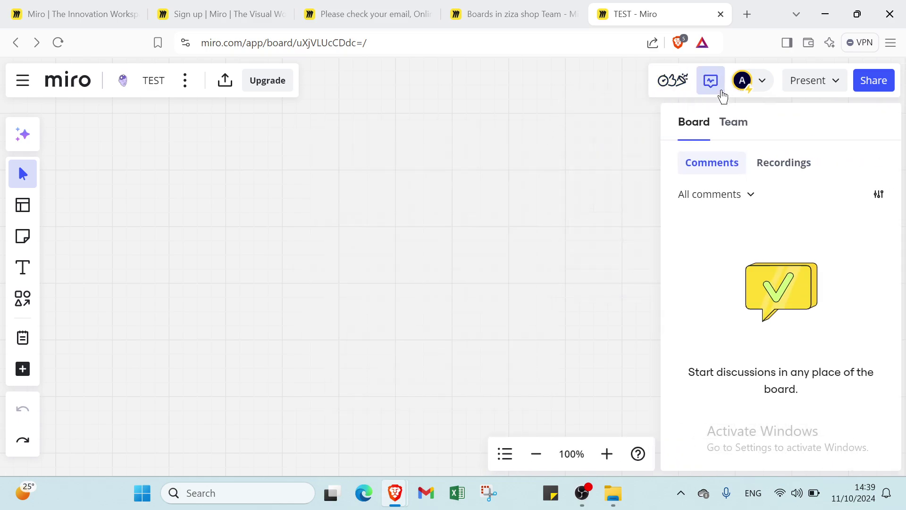
click(722, 96)
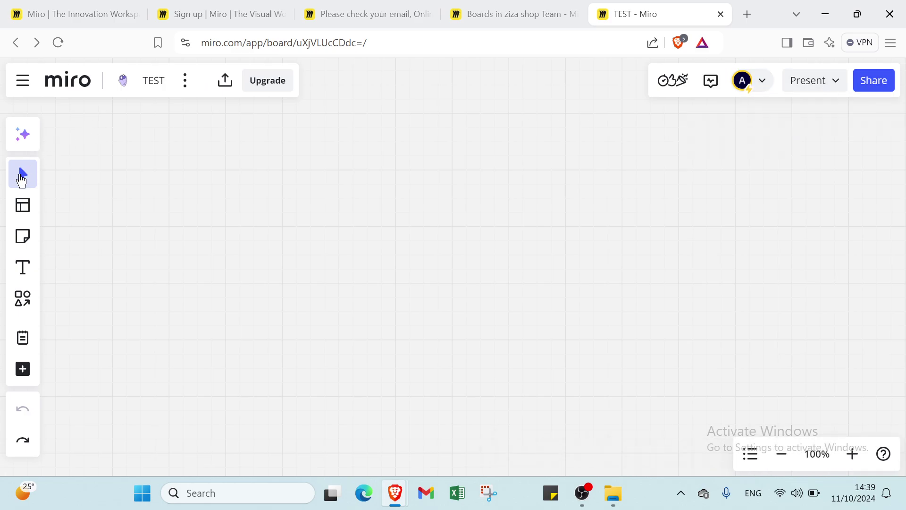
Briefly open and close the template library, and place a light green sticky note in the upper-left area of the board
click(22, 205)
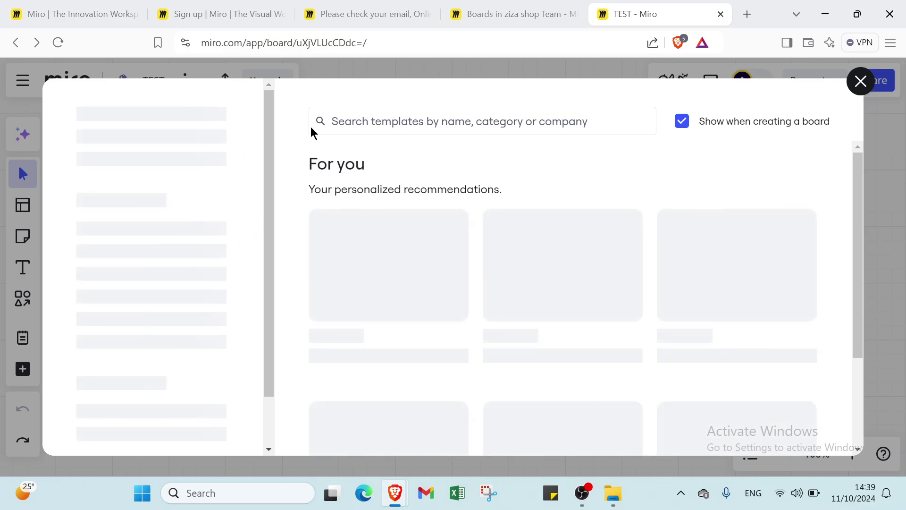
click(860, 82)
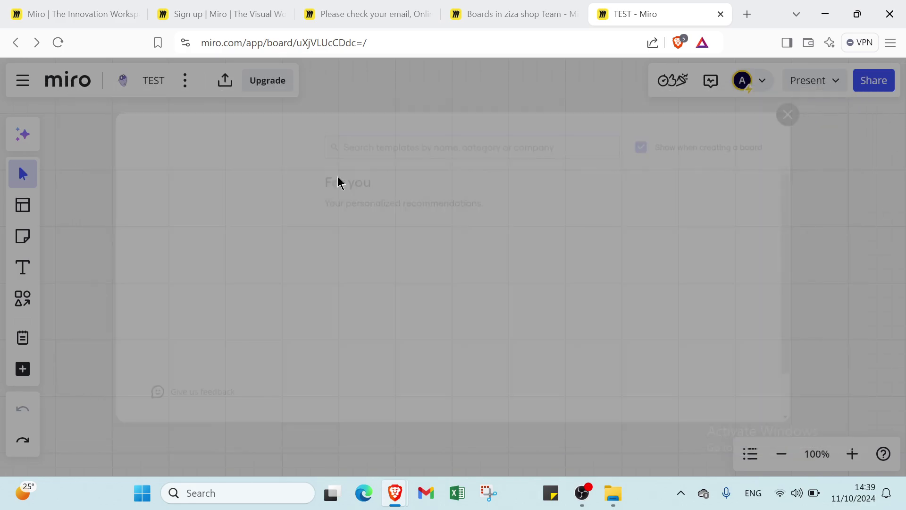
click(13, 250)
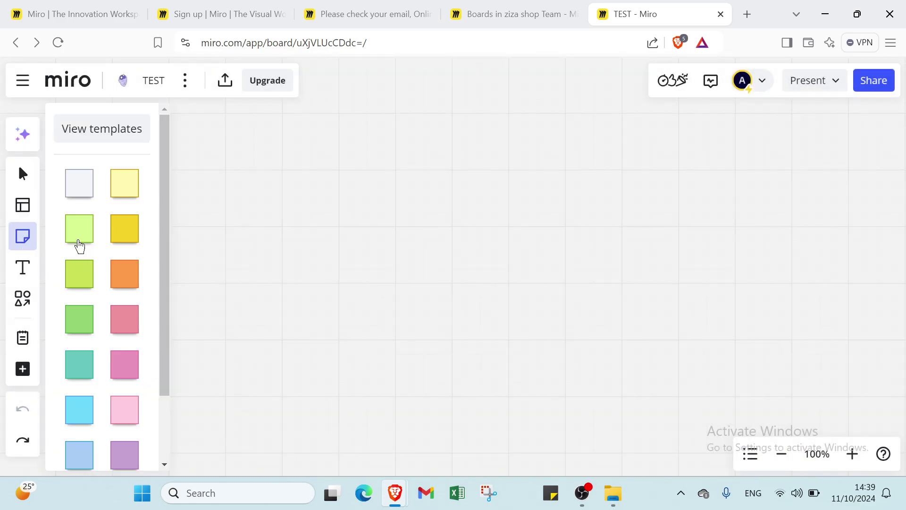
click(79, 228)
click(246, 208)
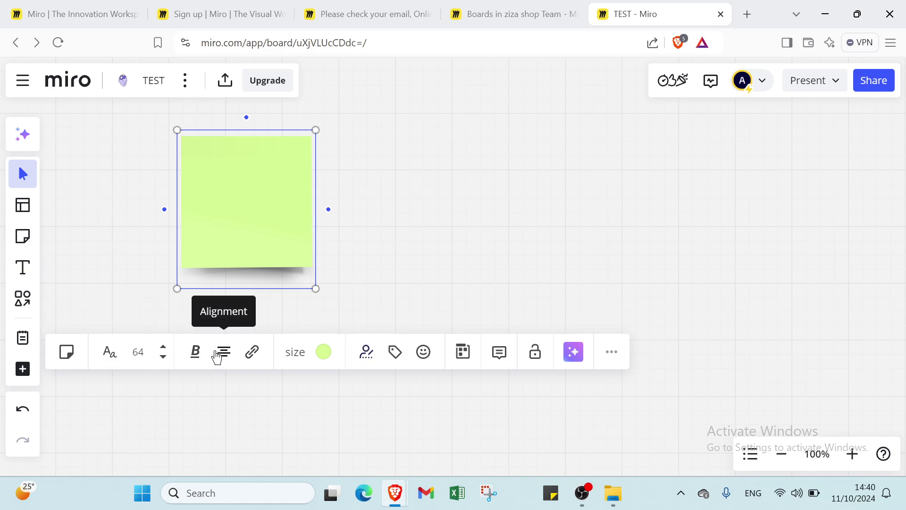
Try the sticky note in sizes M, S and L, and set it back to S
click(297, 353)
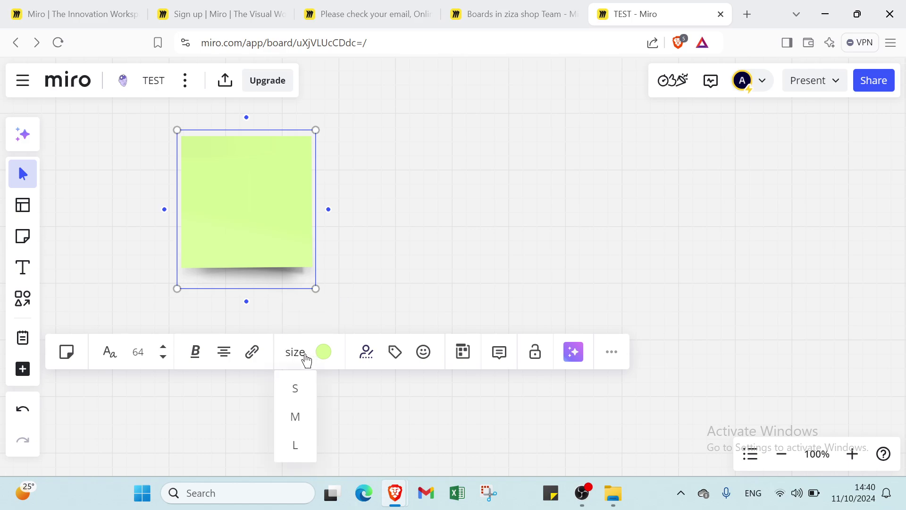
click(290, 415)
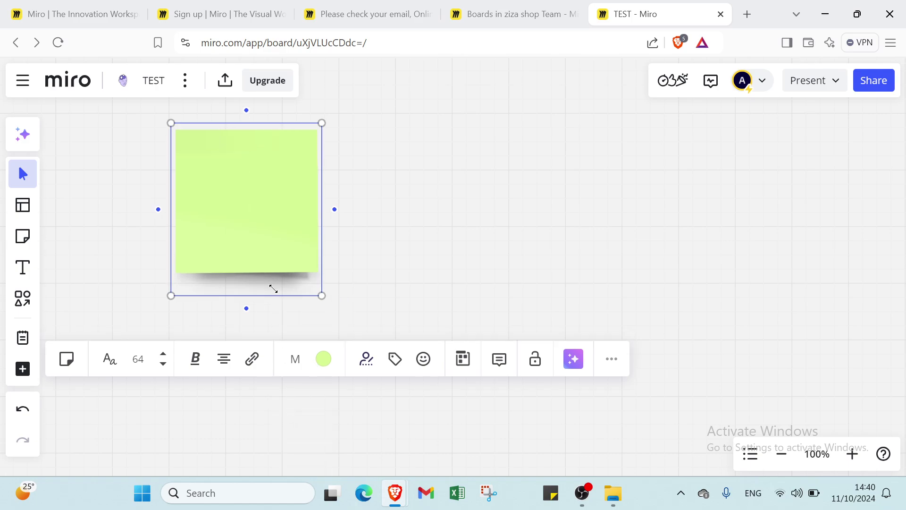
click(291, 362)
click(296, 401)
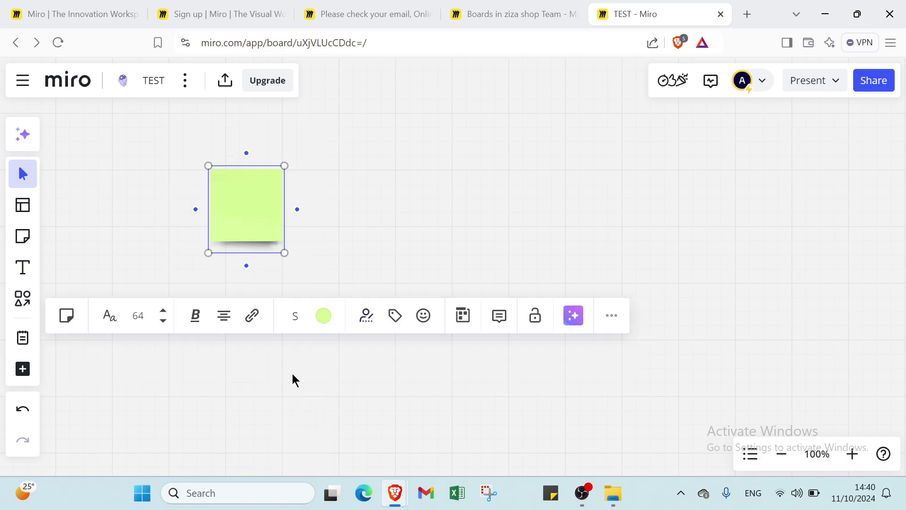
click(300, 330)
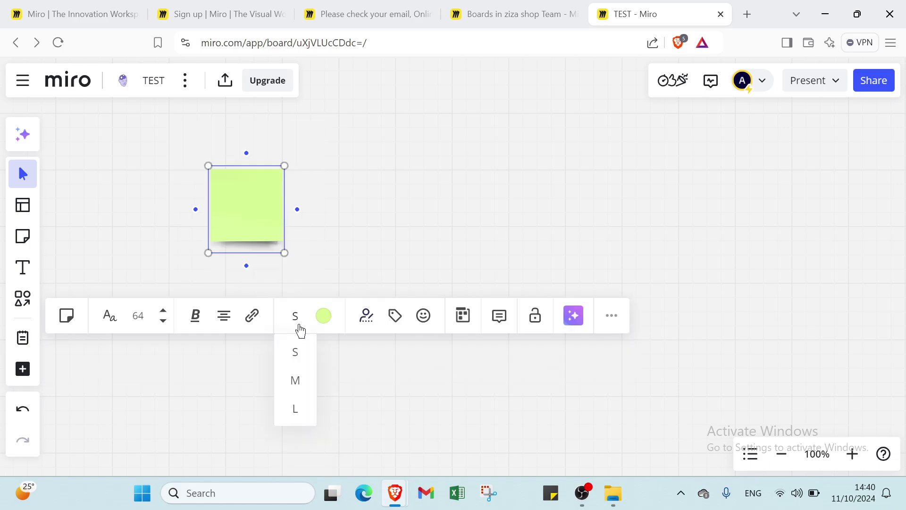
click(295, 410)
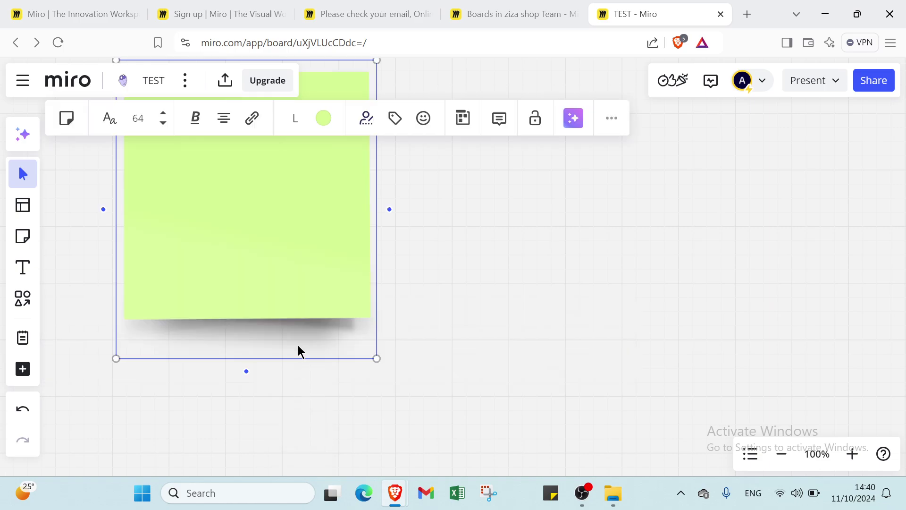
click(295, 124)
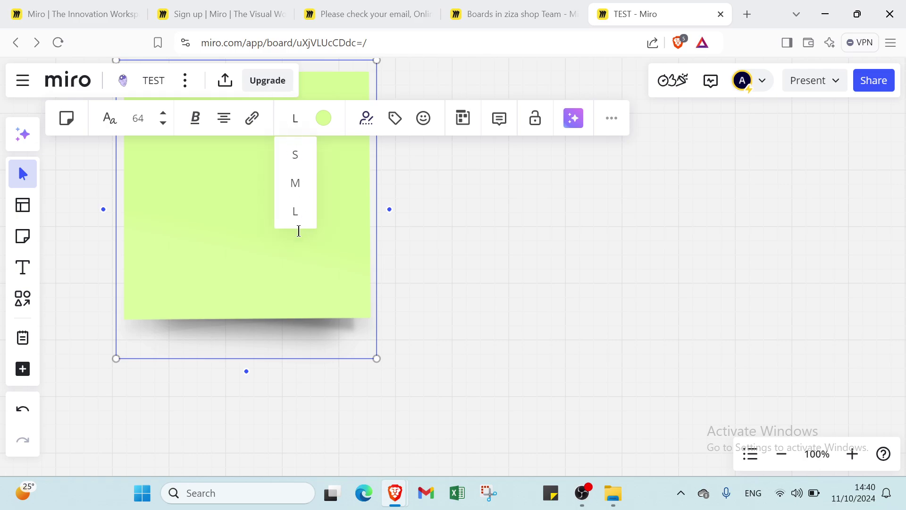
click(295, 155)
Change the sticky note's colour to dark yellow and deselect it
click(320, 325)
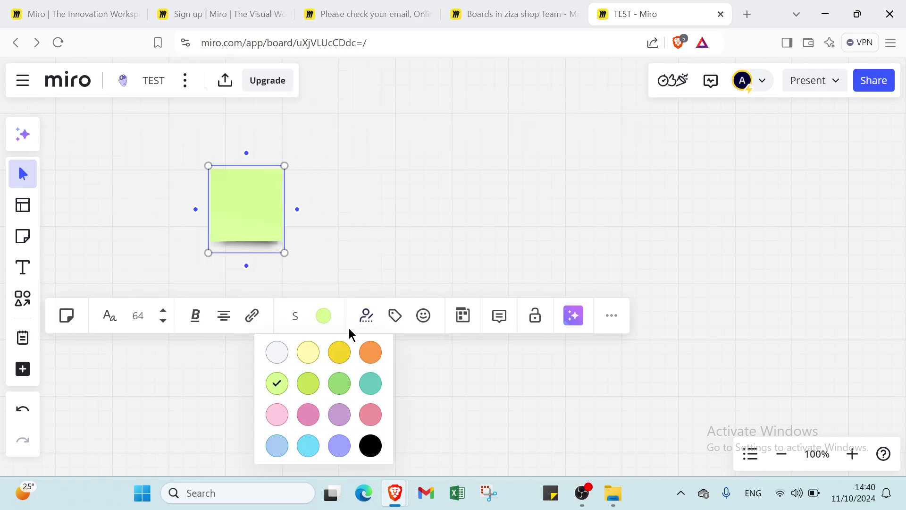
click(338, 351)
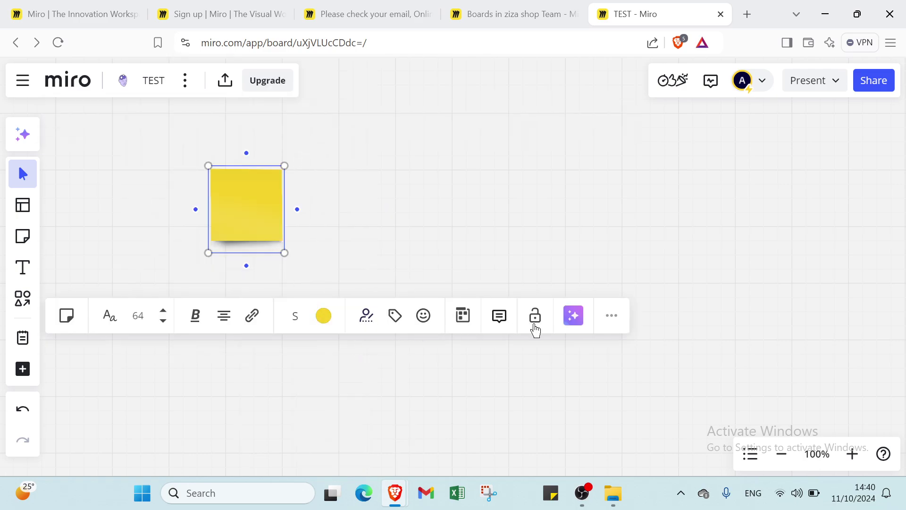
click(531, 197)
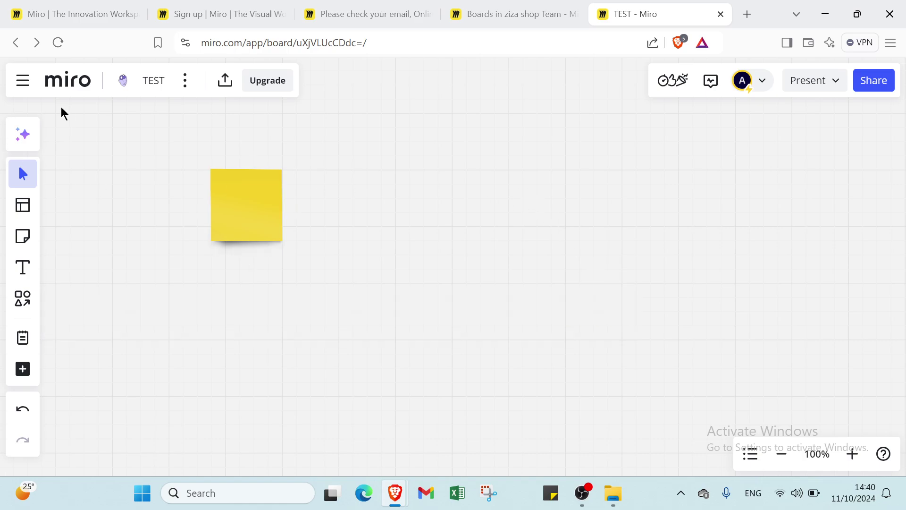
Look through the Create with AI options for sticky notes, diagrams, images and documents, and close them
click(22, 134)
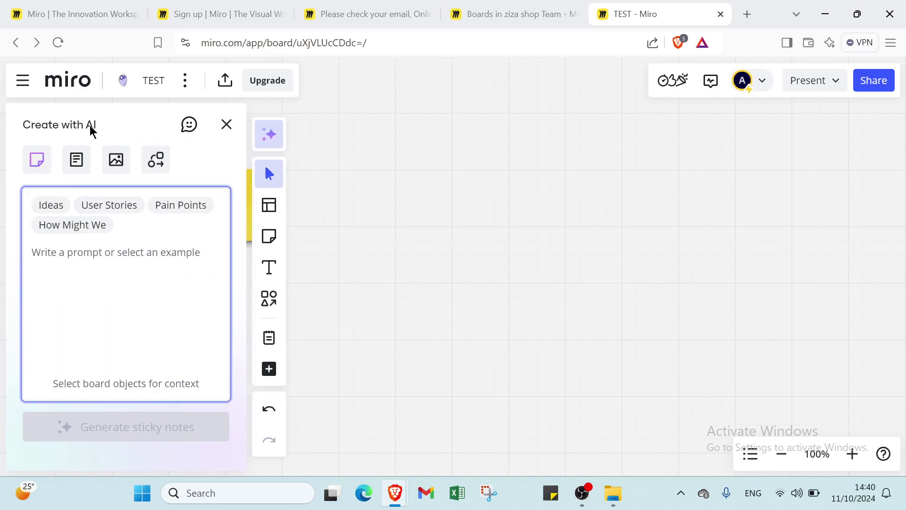
click(51, 206)
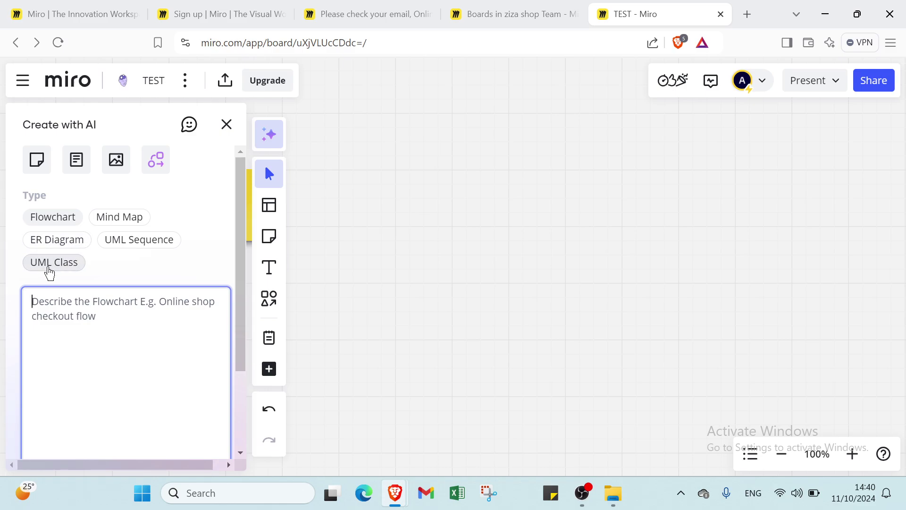
click(116, 163)
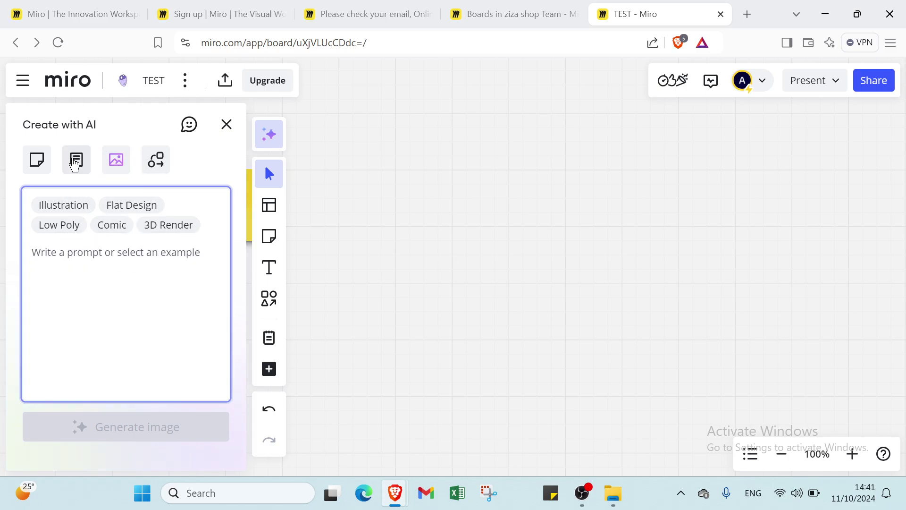
click(75, 161)
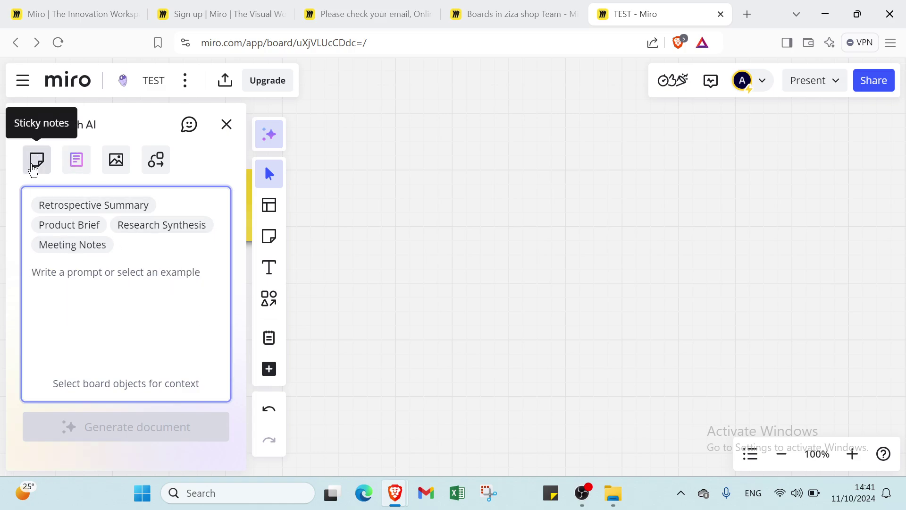
click(34, 166)
click(230, 126)
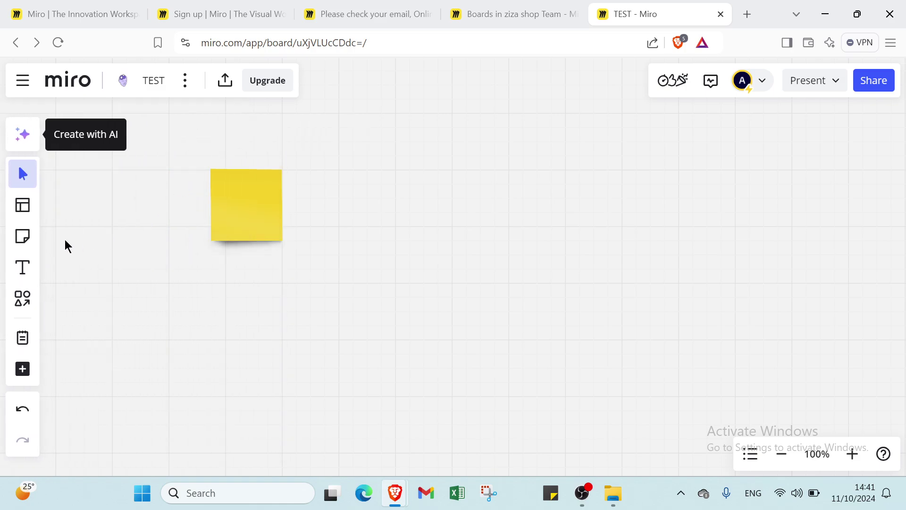
Try adding a text box with a numbered list below the sticky note, and leave it empty
click(19, 264)
click(136, 268)
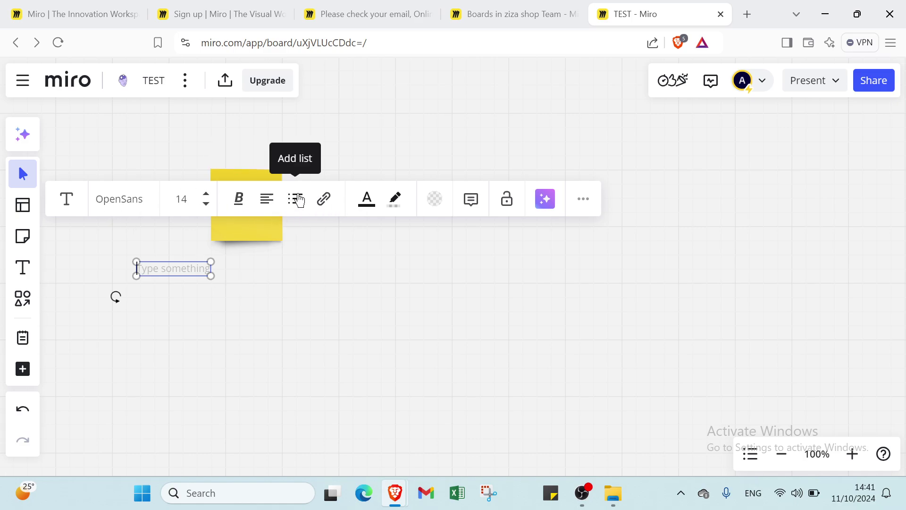
click(297, 199)
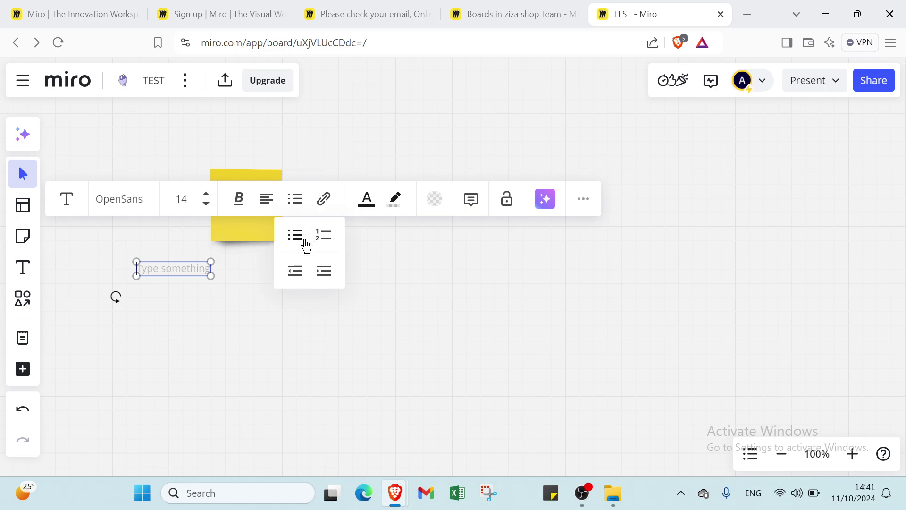
click(319, 236)
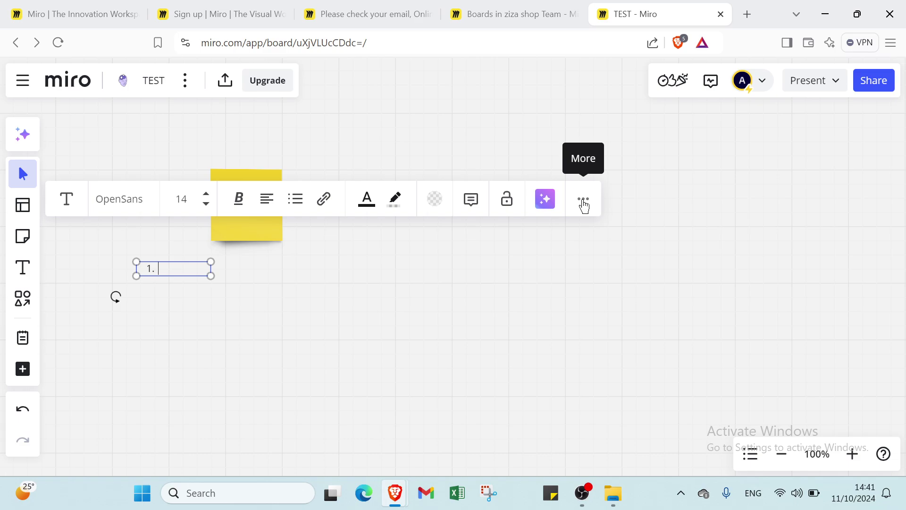
click(1, 318)
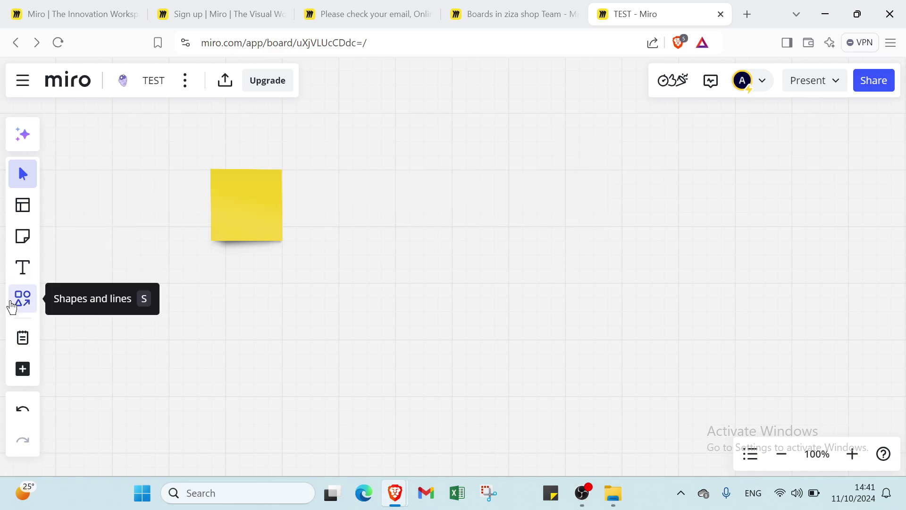
Draw an elbow arrow that starts below the sticky note and ends higher up to its right
click(12, 305)
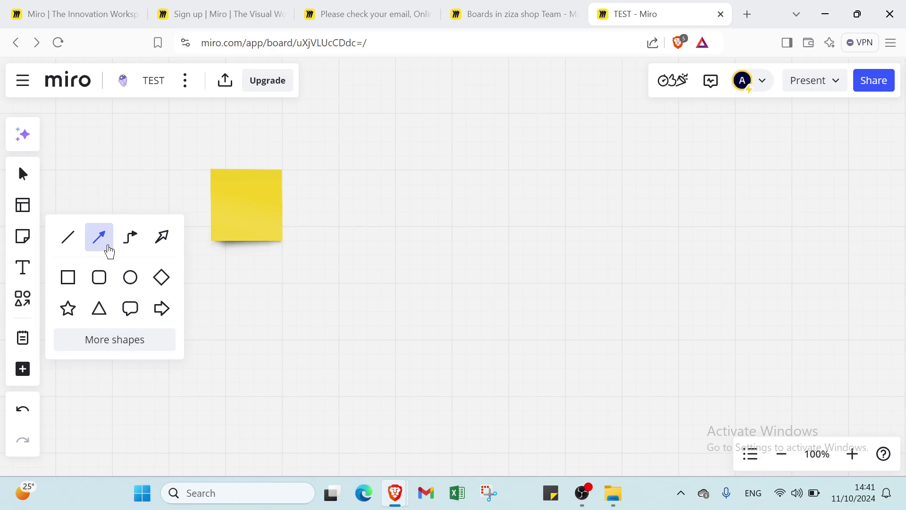
click(130, 238)
drag(248, 302, 396, 339)
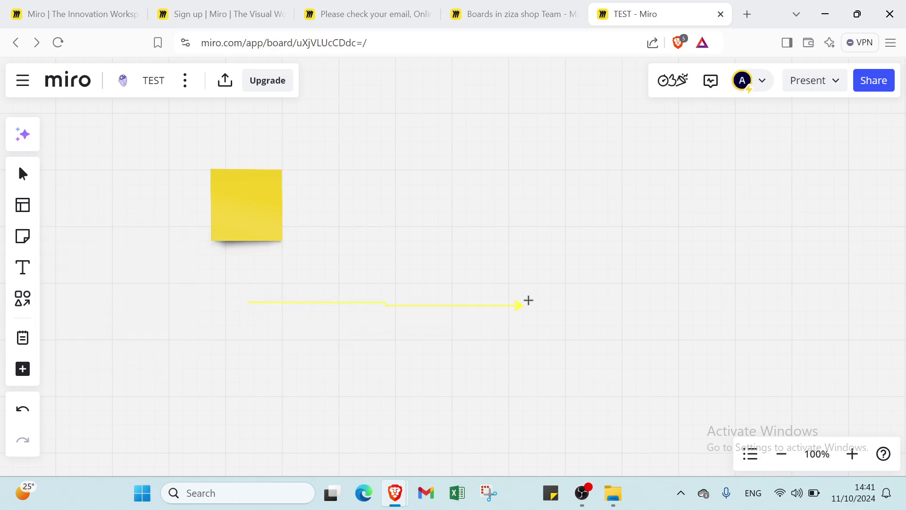
drag(548, 281, 539, 236)
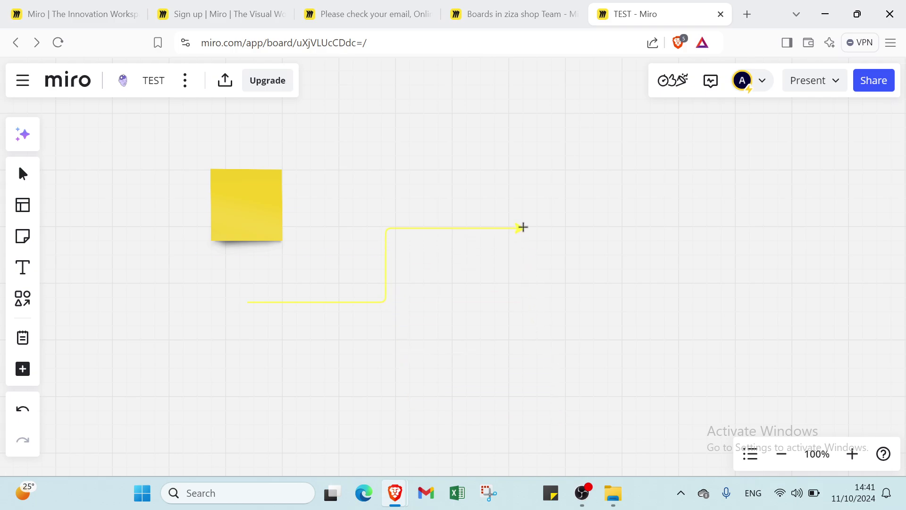
drag(523, 227, 523, 228)
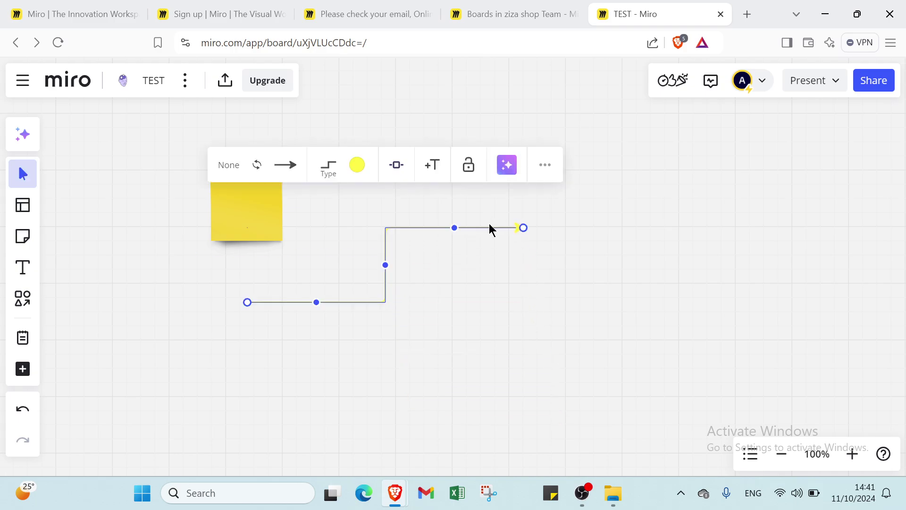
Change the elbow arrow's colour to black and deselect it
click(353, 162)
click(310, 293)
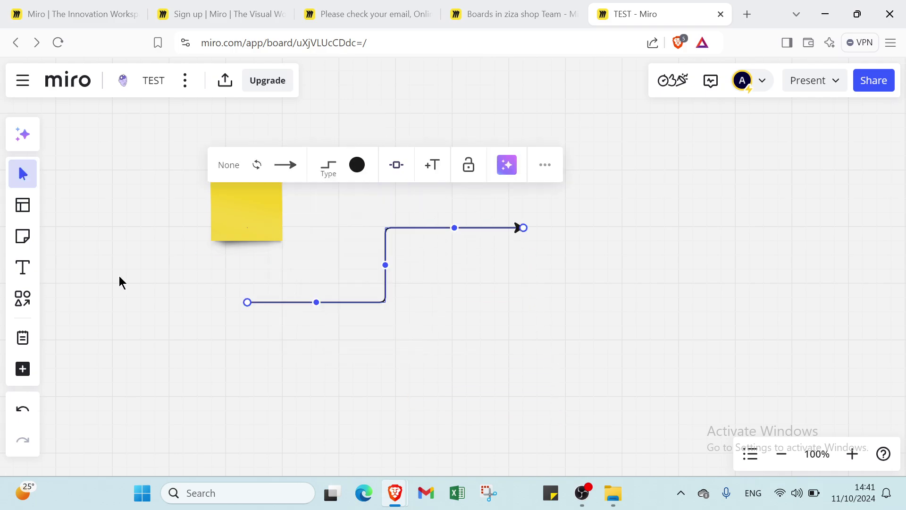
click(120, 277)
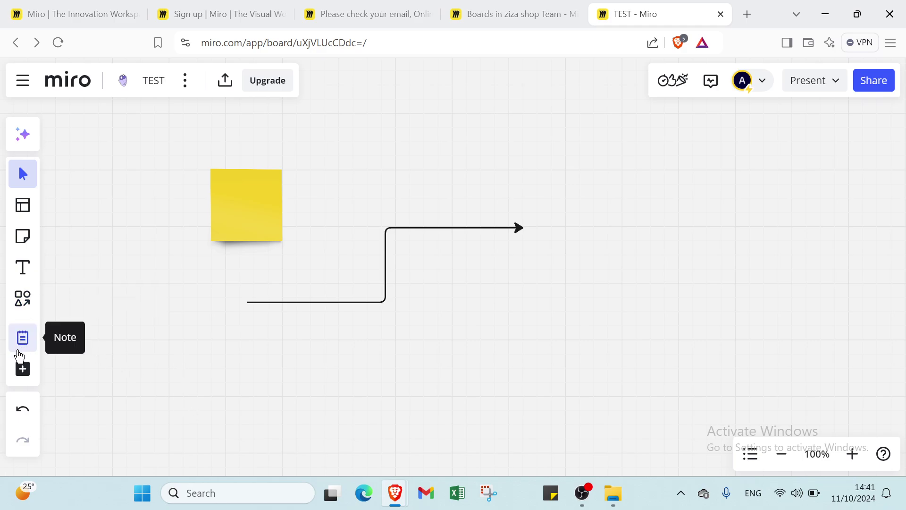
Open the board's note, and look through the additional tools and the Marketplace integrations
click(19, 351)
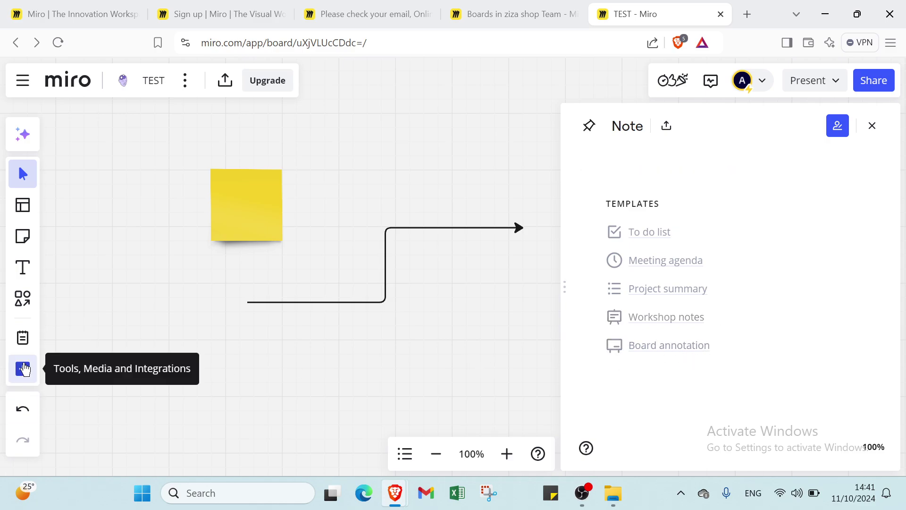
click(24, 369)
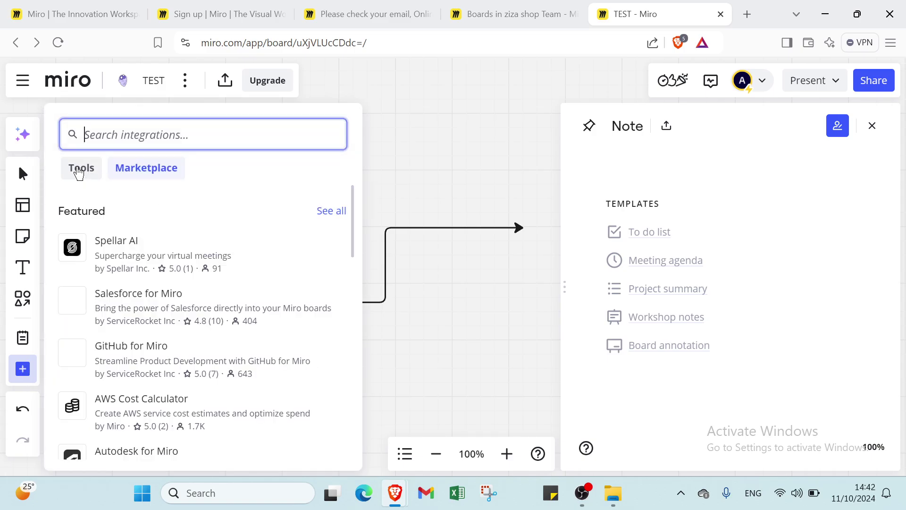
click(79, 172)
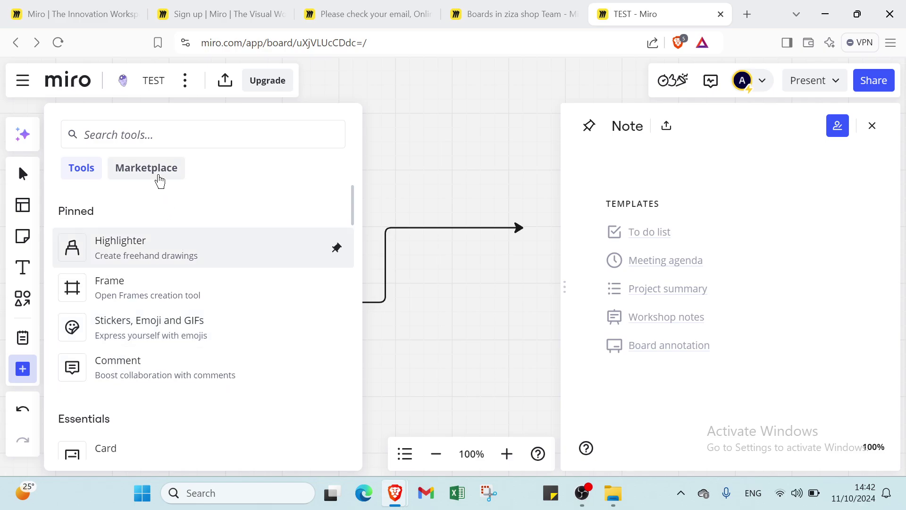
click(159, 180)
scroll(153, 296, down, 6)
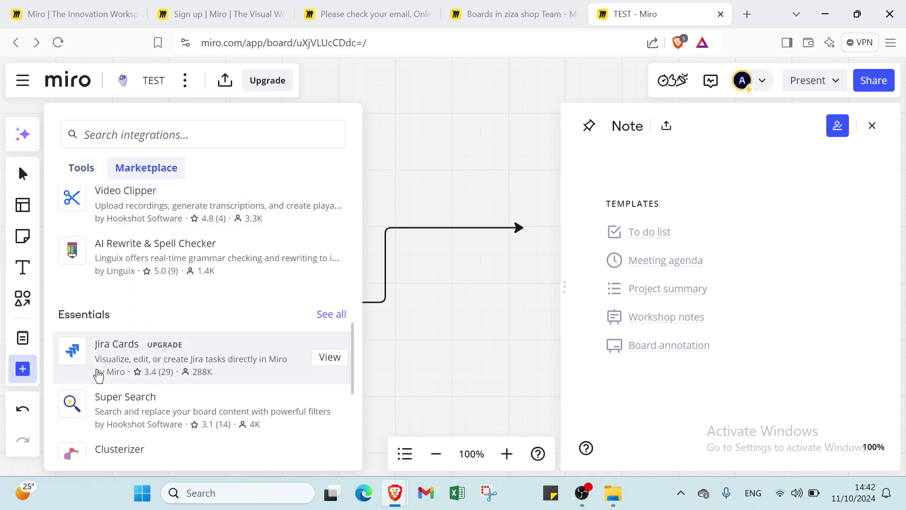
click(427, 116)
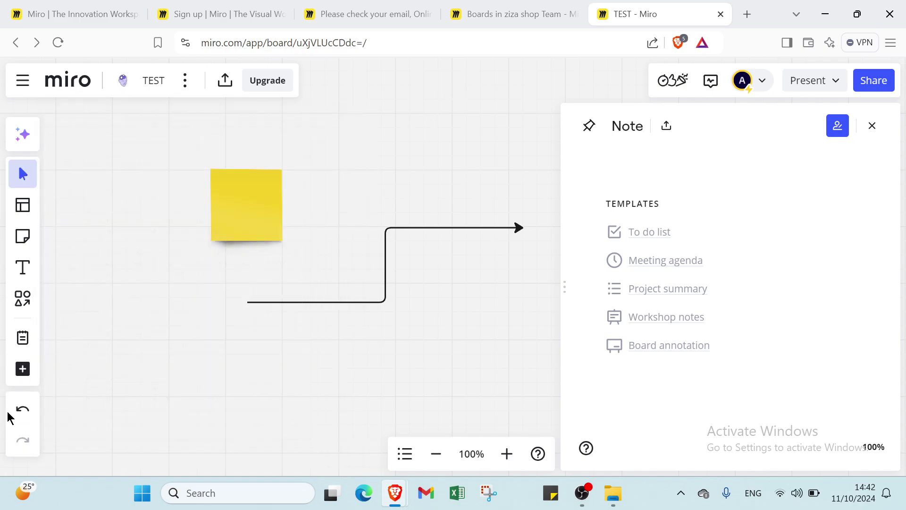
Undo and redo the board edits, and undo them again to remove the arrow and the sticky note
click(31, 412)
click(31, 412)
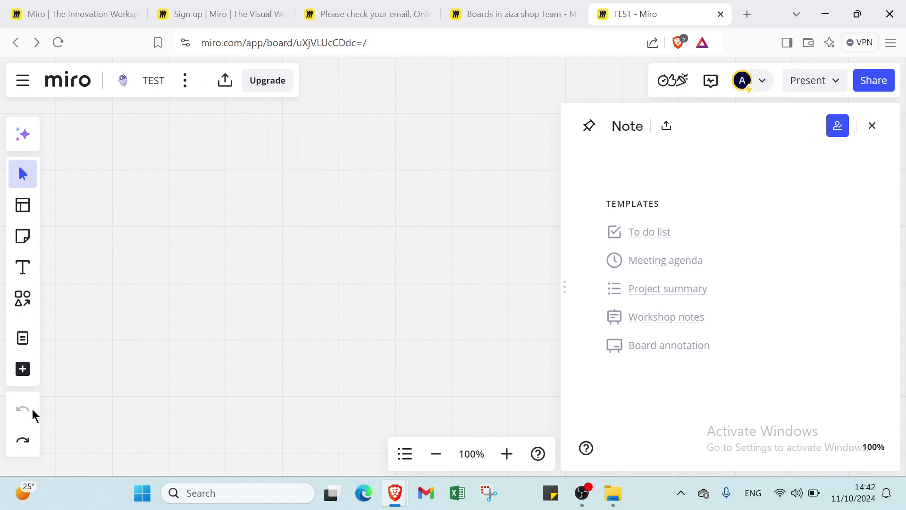
click(22, 440)
click(22, 439)
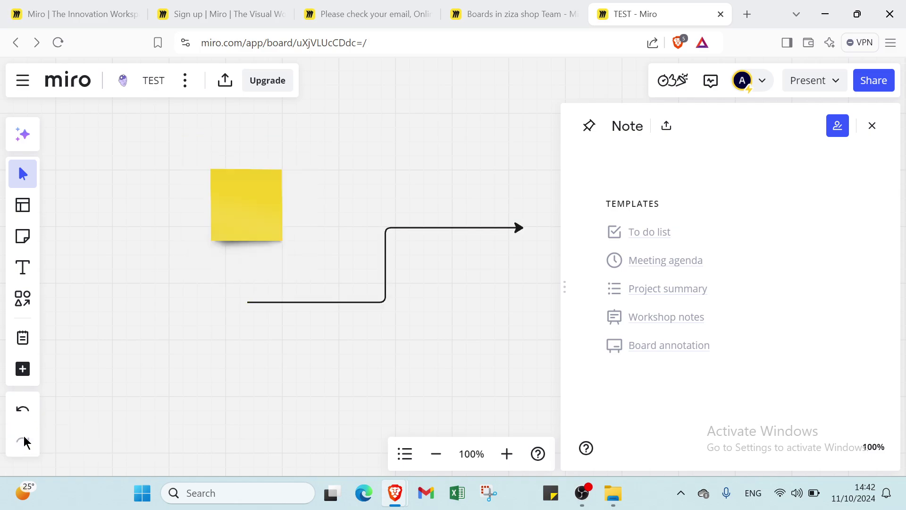
click(26, 410)
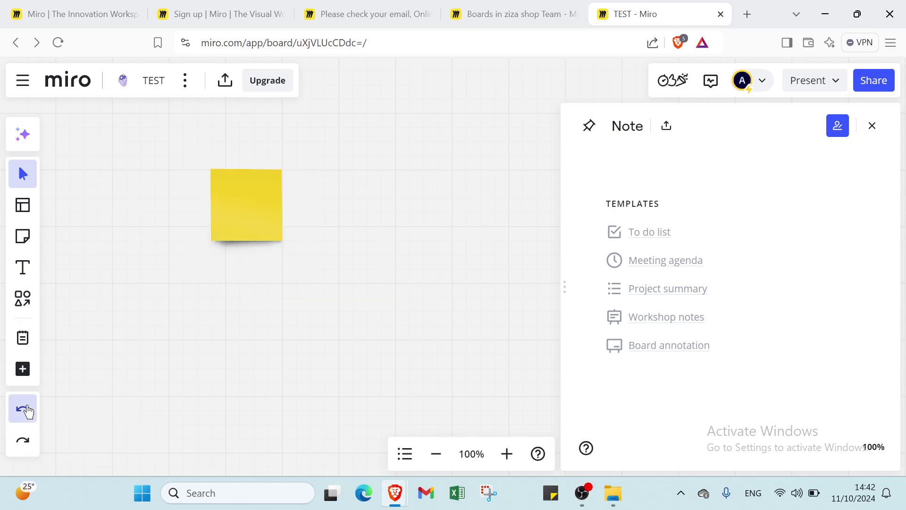
click(27, 411)
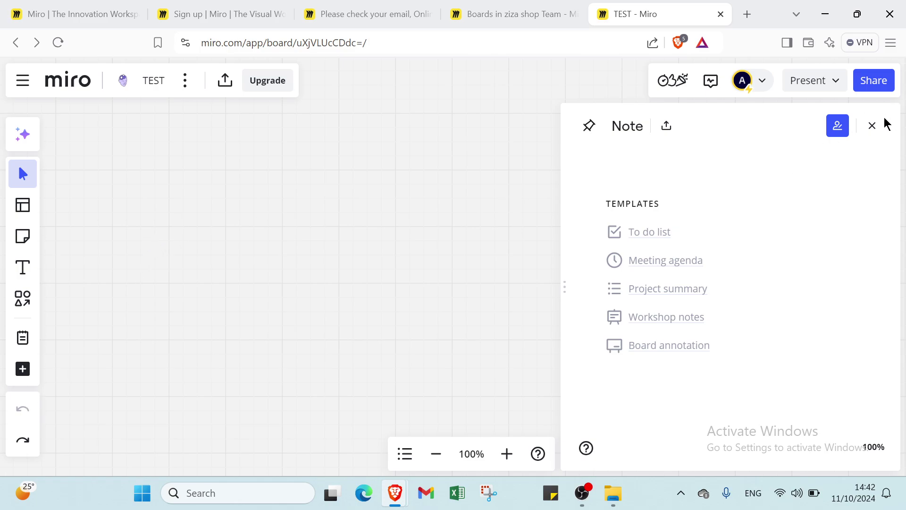
Close the board's note and switch to the Miro homepage
click(872, 125)
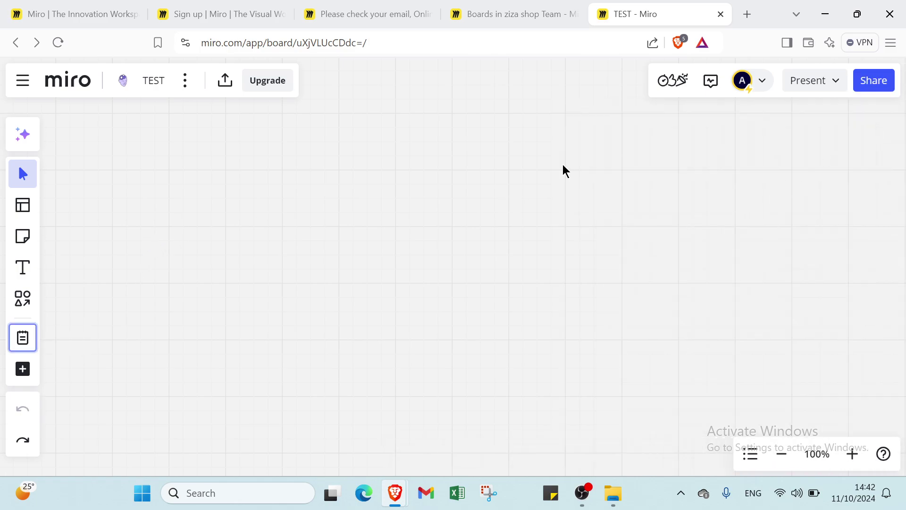
click(85, 11)
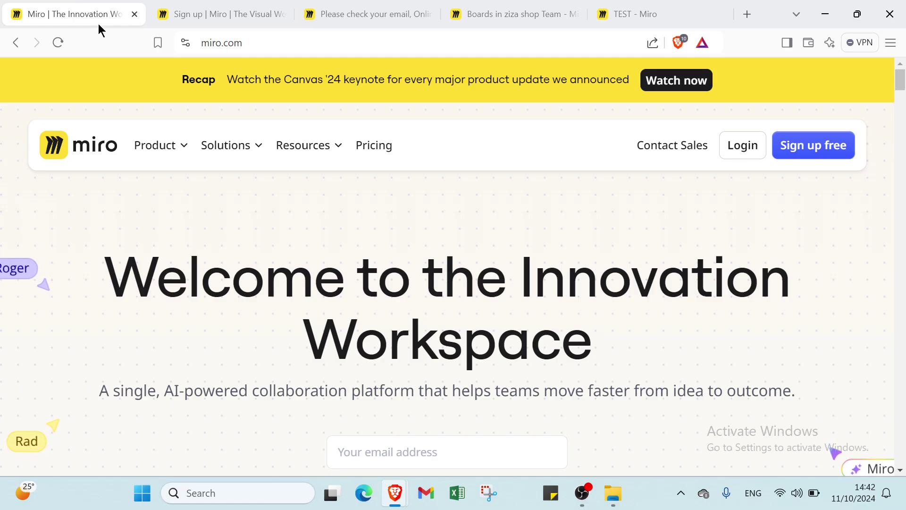